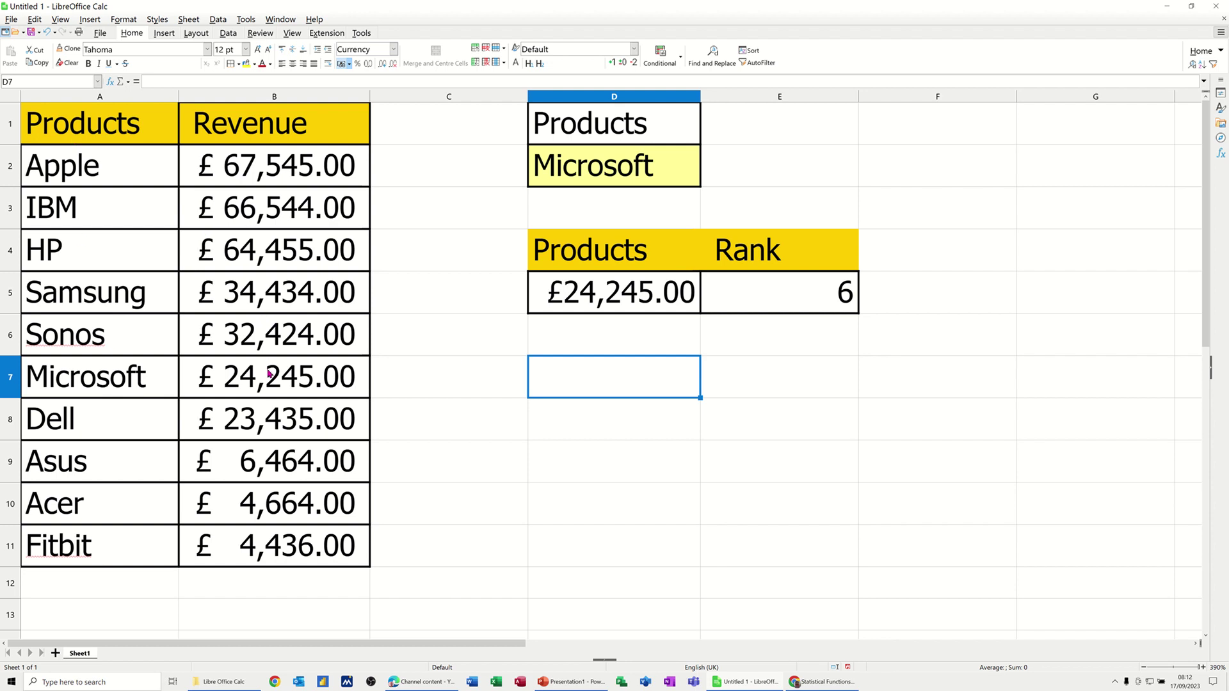
- Select IBM as the product in the drop-down list of cell D2 on Sheet1
left_click(642, 172)
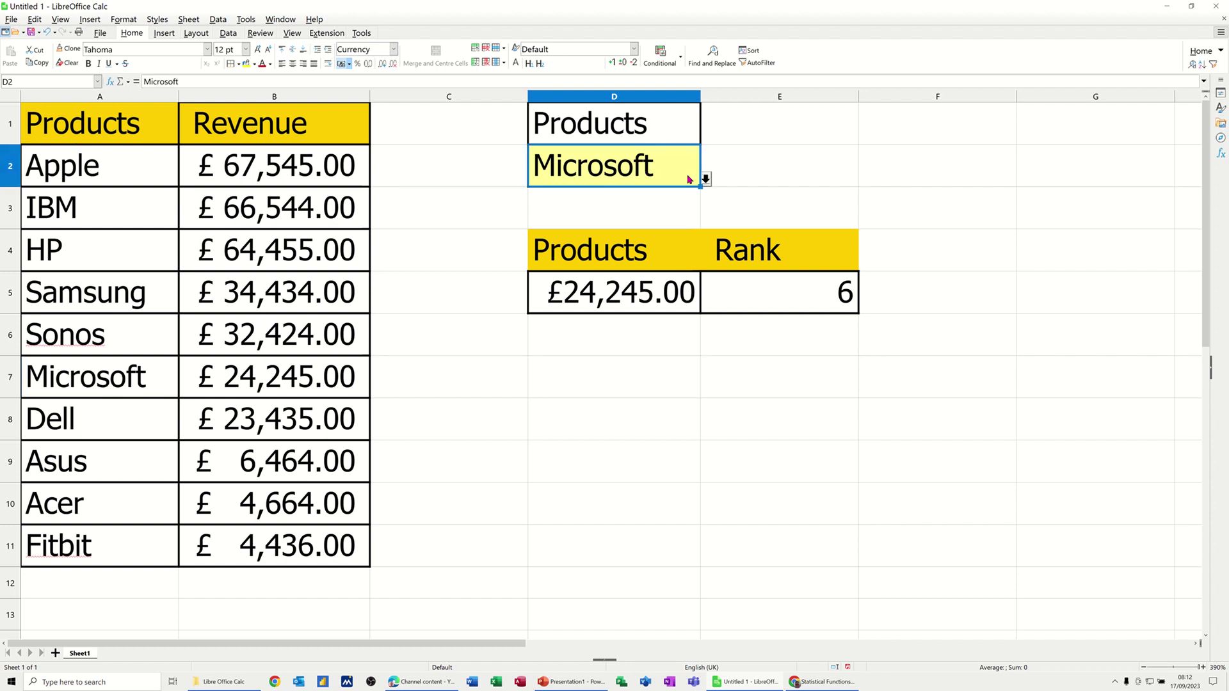
left_click(706, 180)
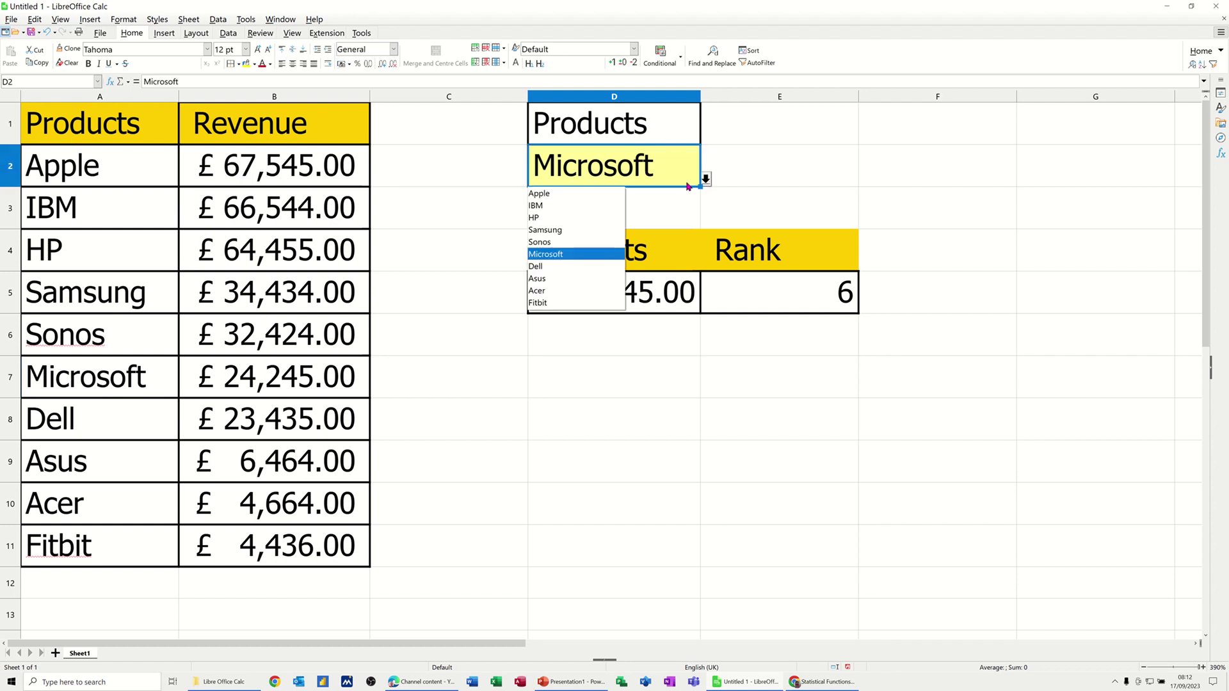
left_click(575, 206)
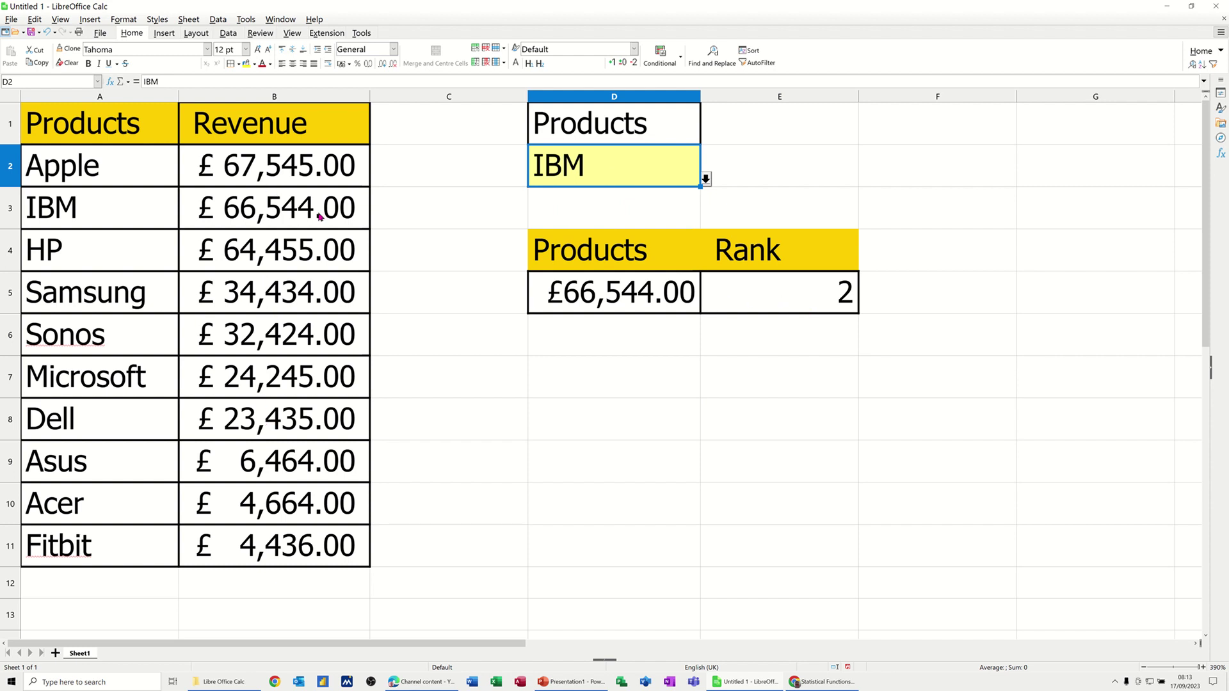
- Copy the Products and Revenue table A1:B11 into a new sheet at A1 and fit column B's width to its contents
left_click_drag(94, 122, 273, 532)
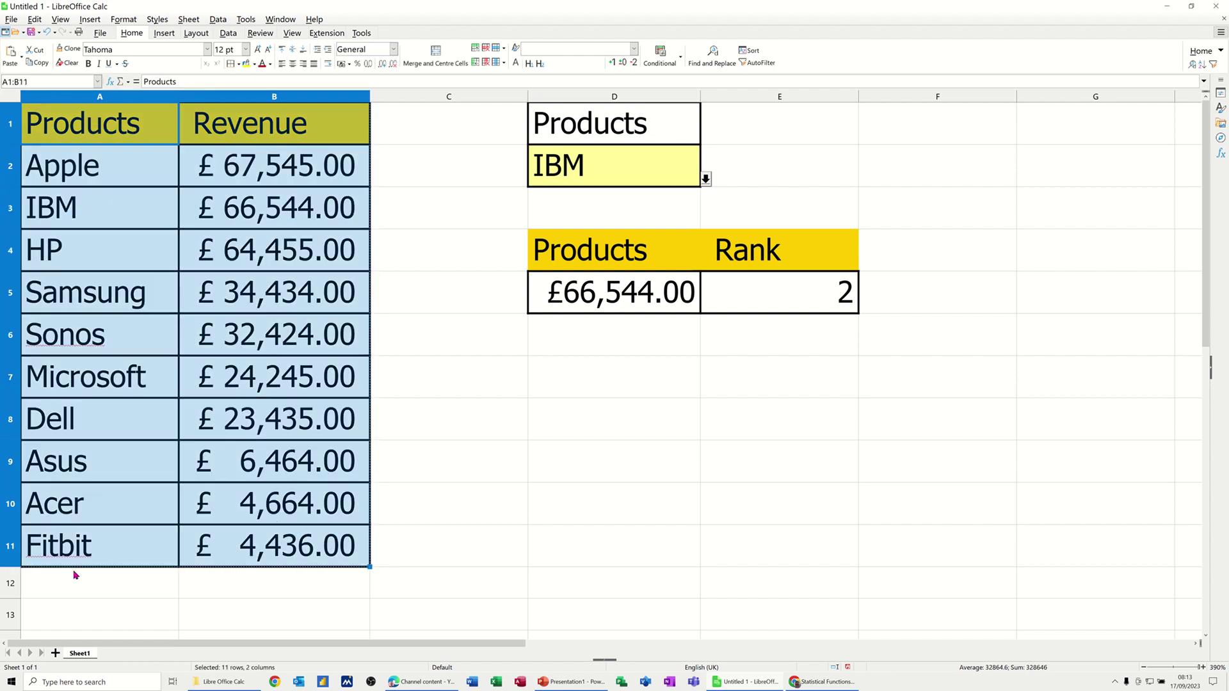
left_click(56, 653)
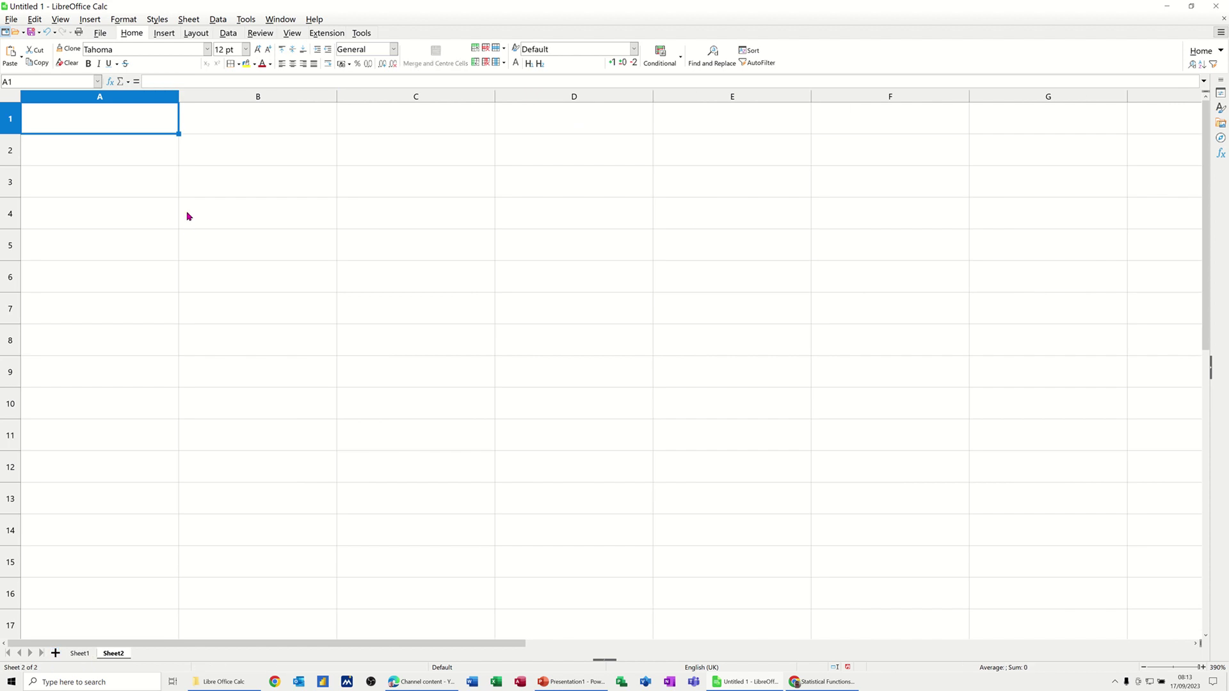
key("ctrl+v")
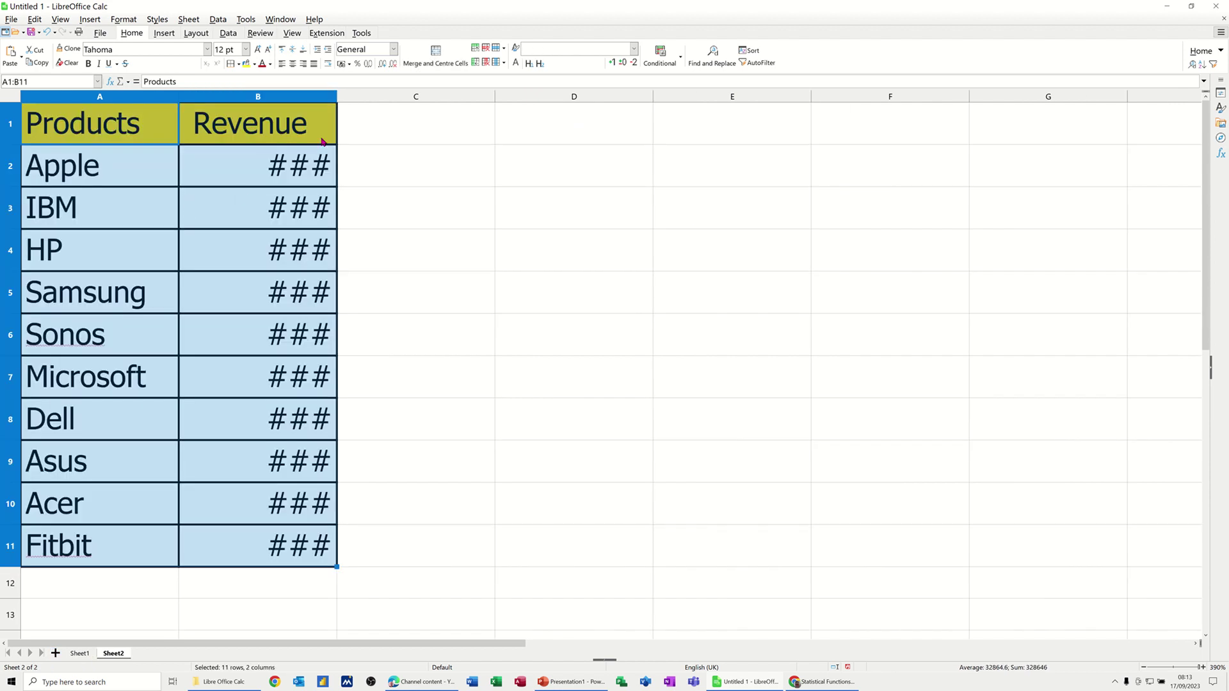
double_click(337, 96)
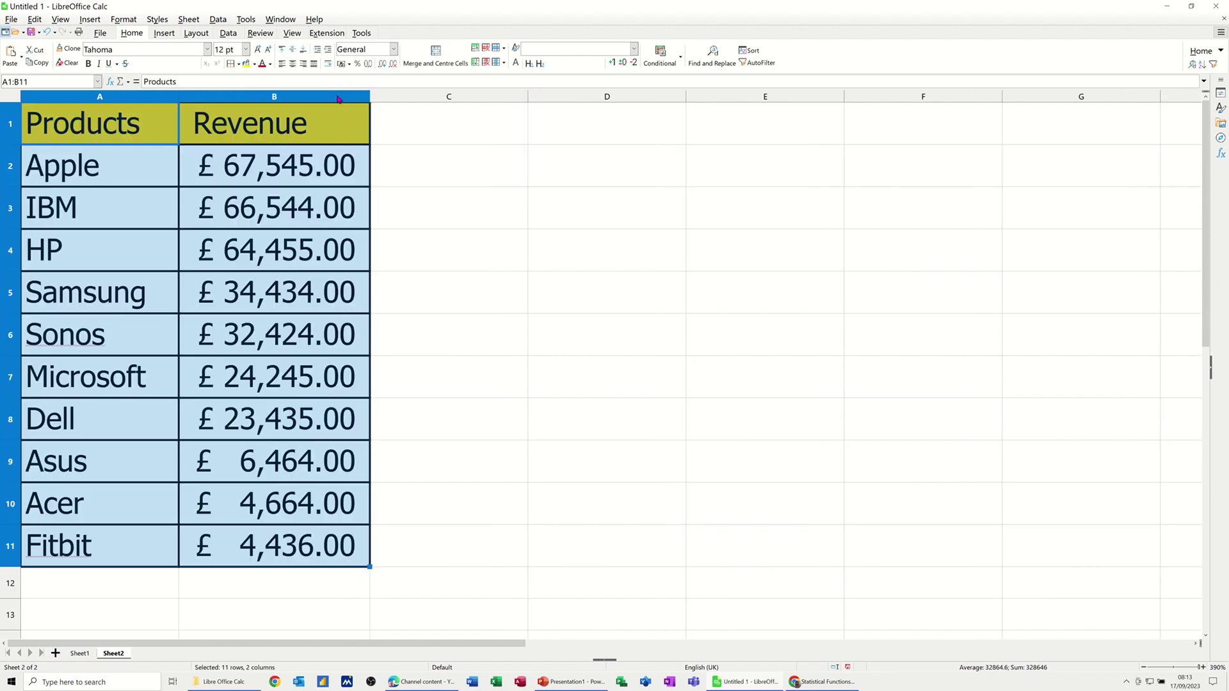
- Copy the Products heading from D1 on Sheet1 into cell D1 of Sheet2
left_click(79, 653)
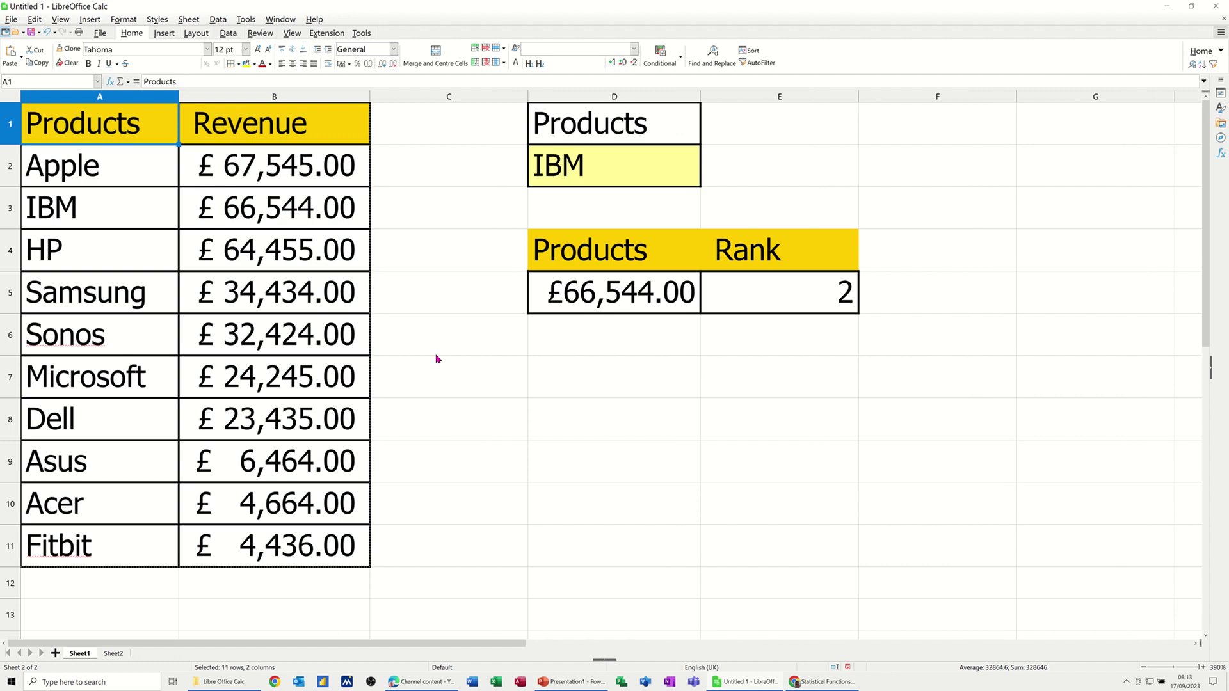
left_click(577, 133)
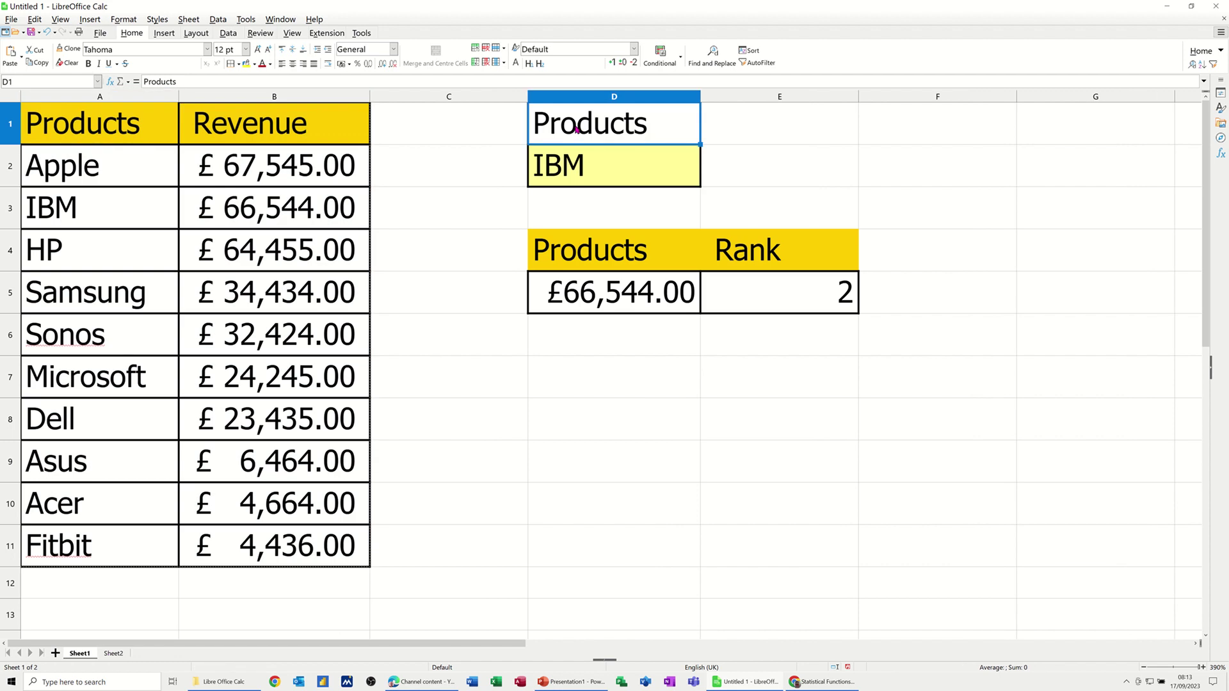
key("ctrl+c")
left_click(113, 653)
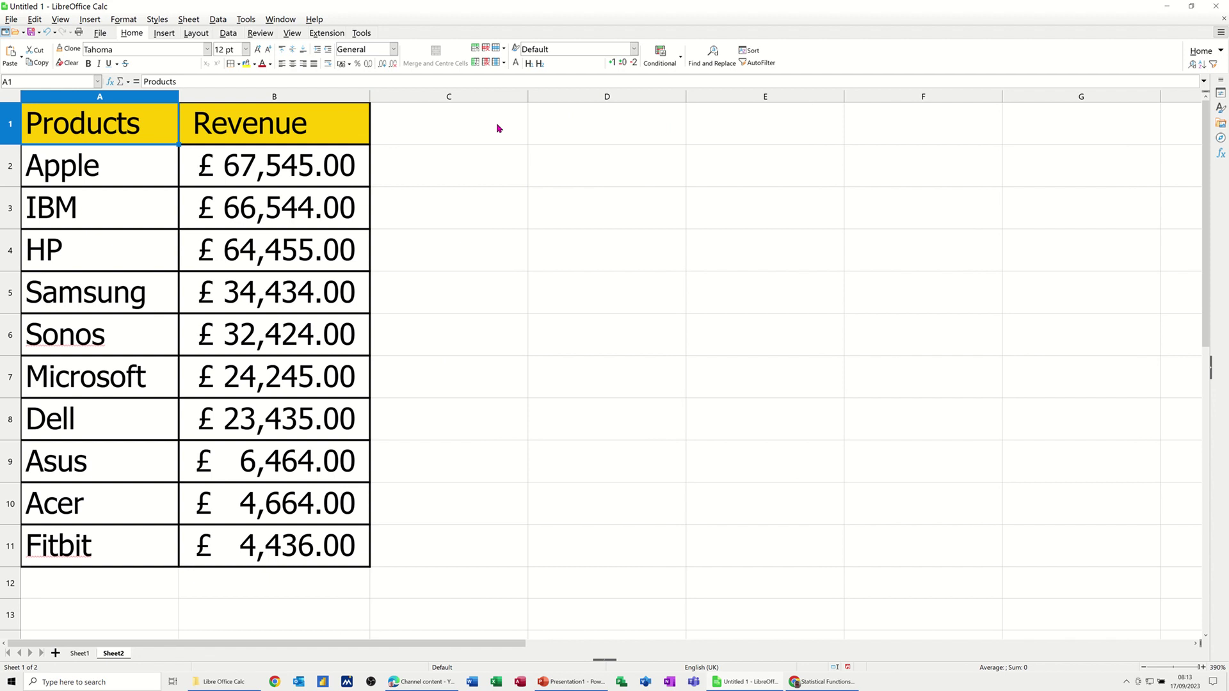
left_click(570, 130)
key("ctrl+v")
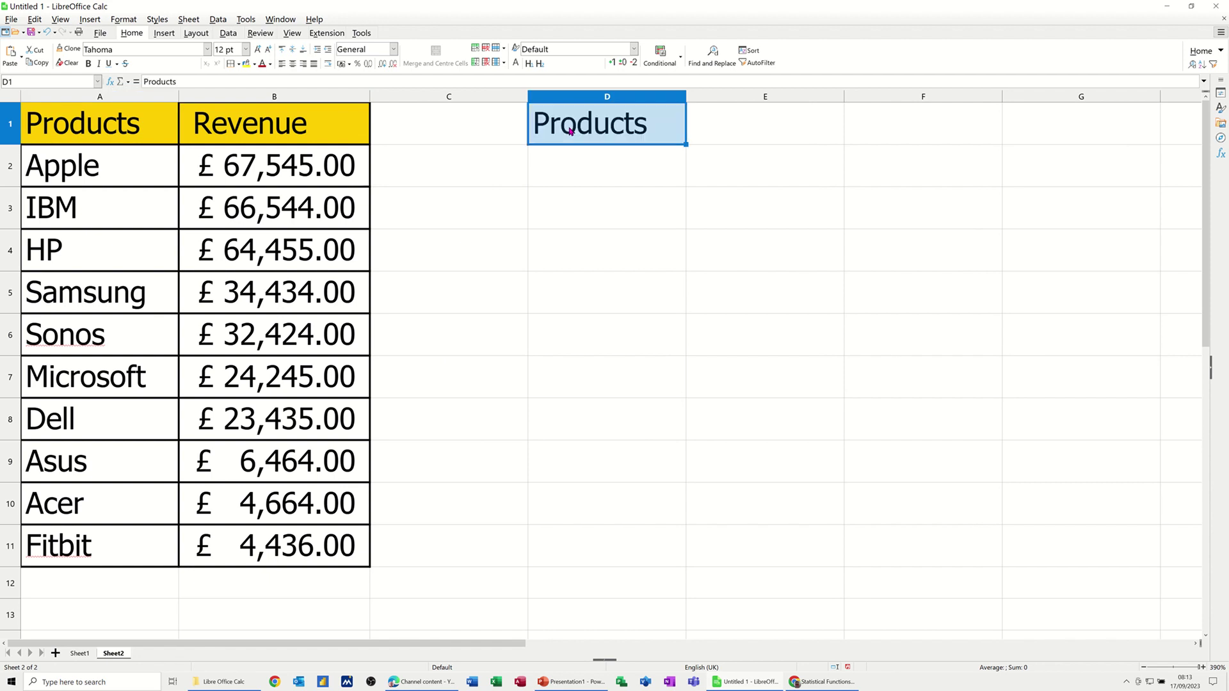
- Give cell D2 a cell-range validity rule with source $Sheet2.$A$2:$A$11 and check its drop-down list
left_click(582, 178)
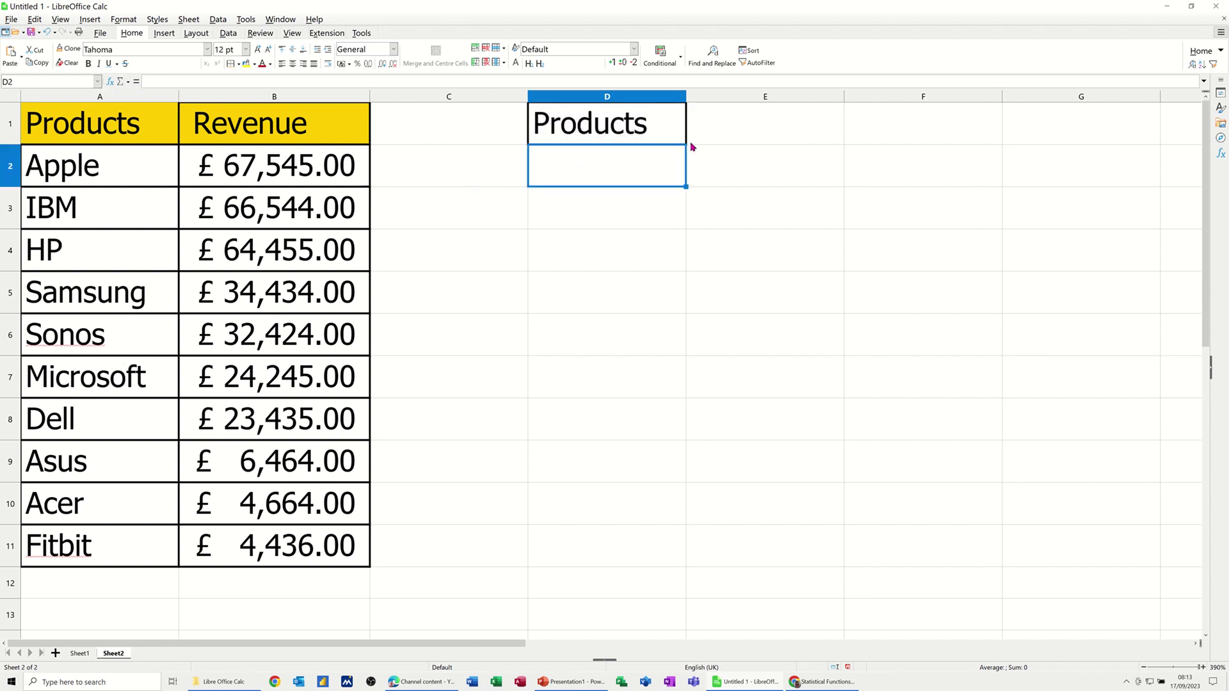
left_click(227, 35)
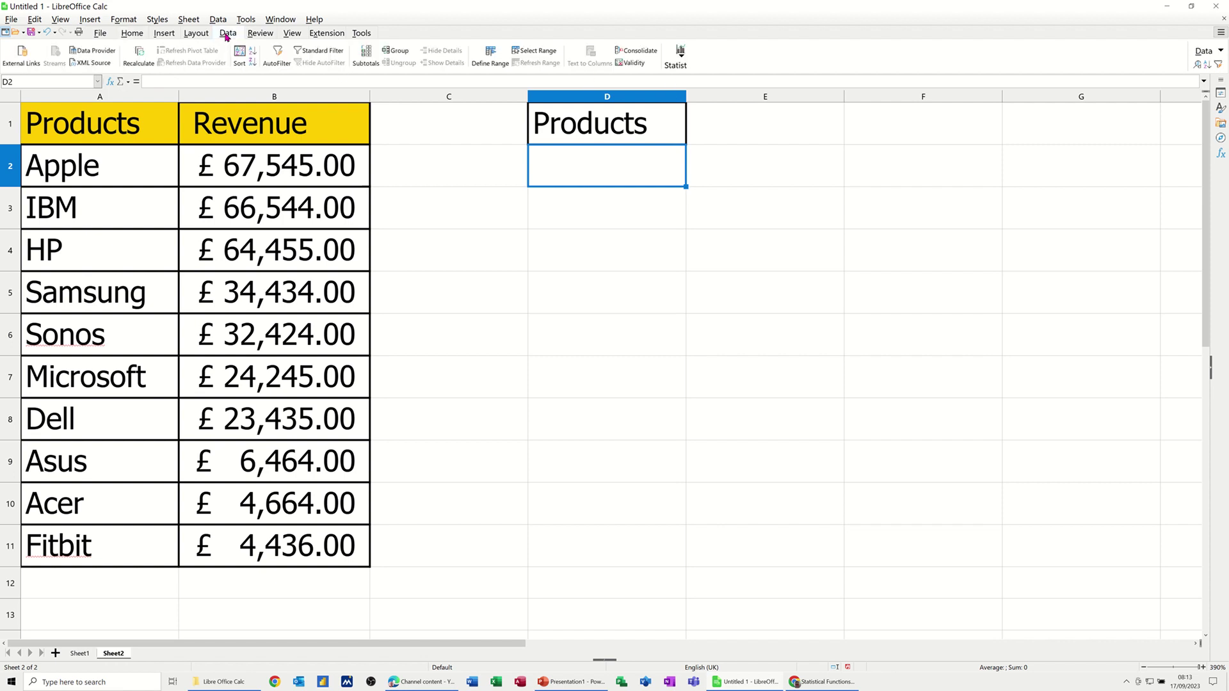
left_click(632, 62)
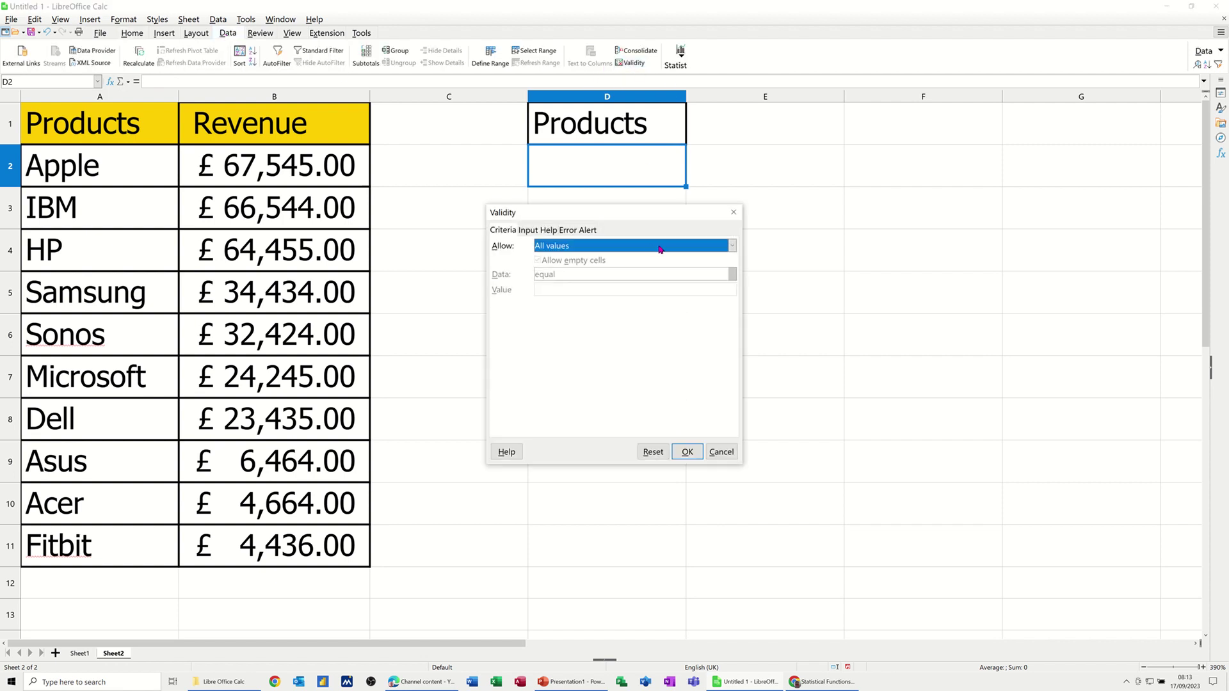
left_click(660, 249)
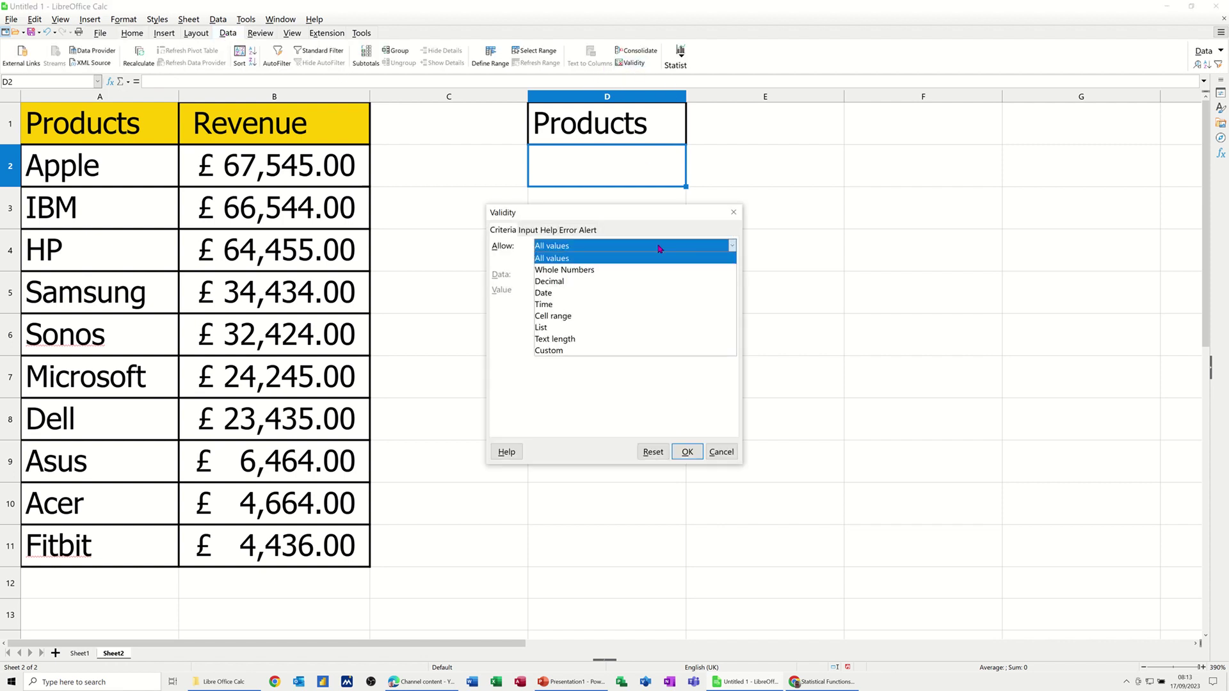
left_click(564, 318)
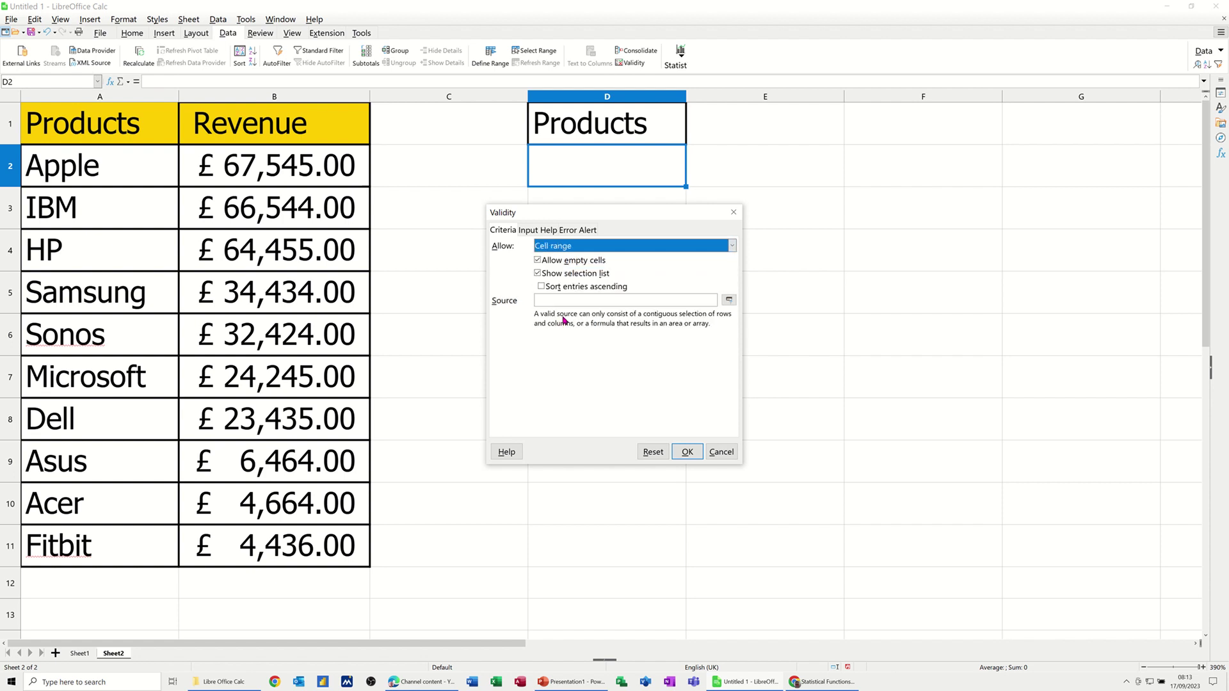
left_click(729, 301)
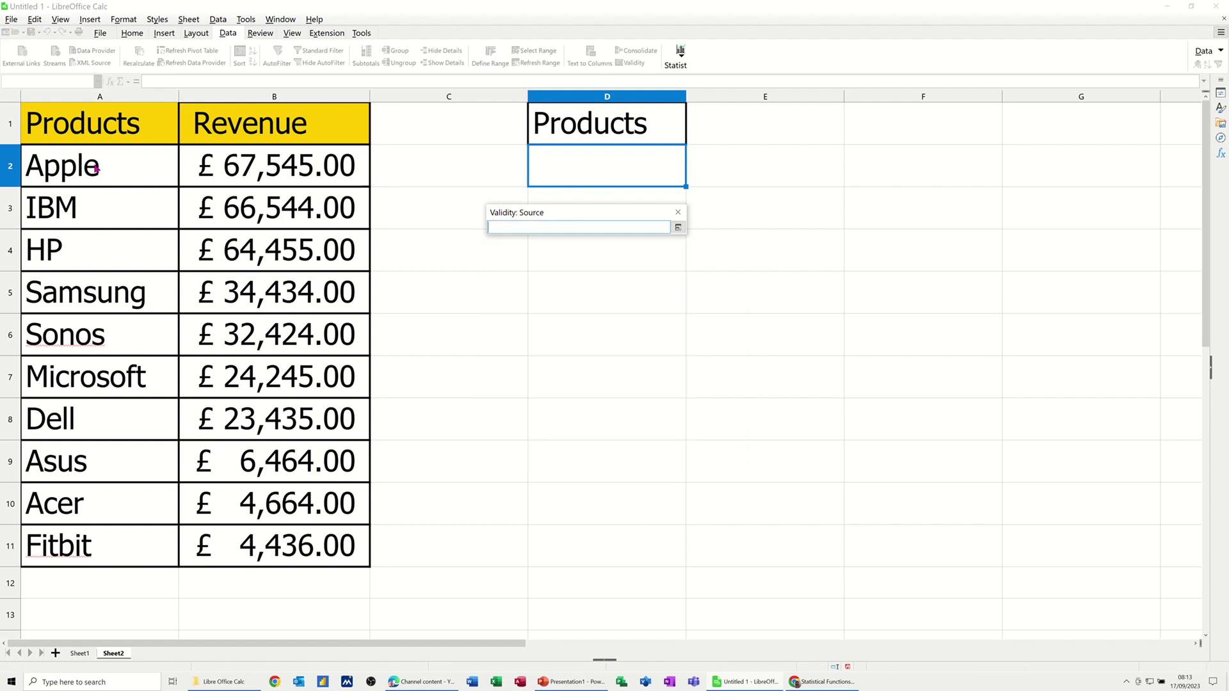
left_click_drag(101, 181, 86, 551)
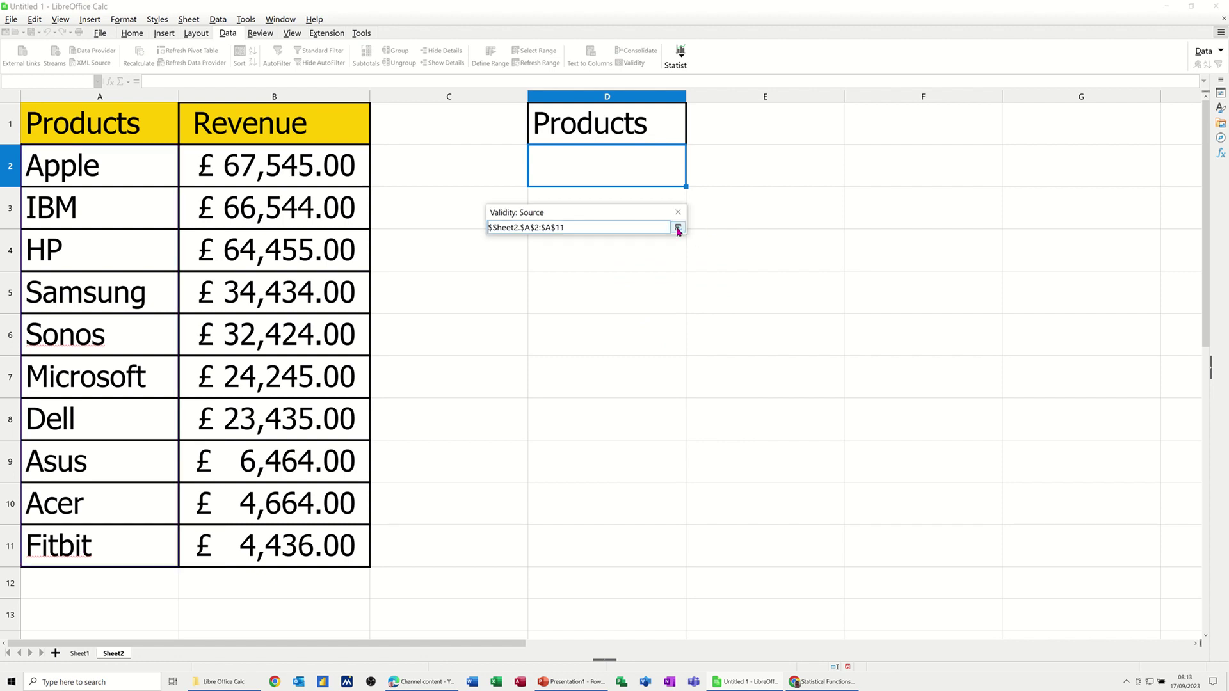
left_click(678, 227)
left_click(686, 464)
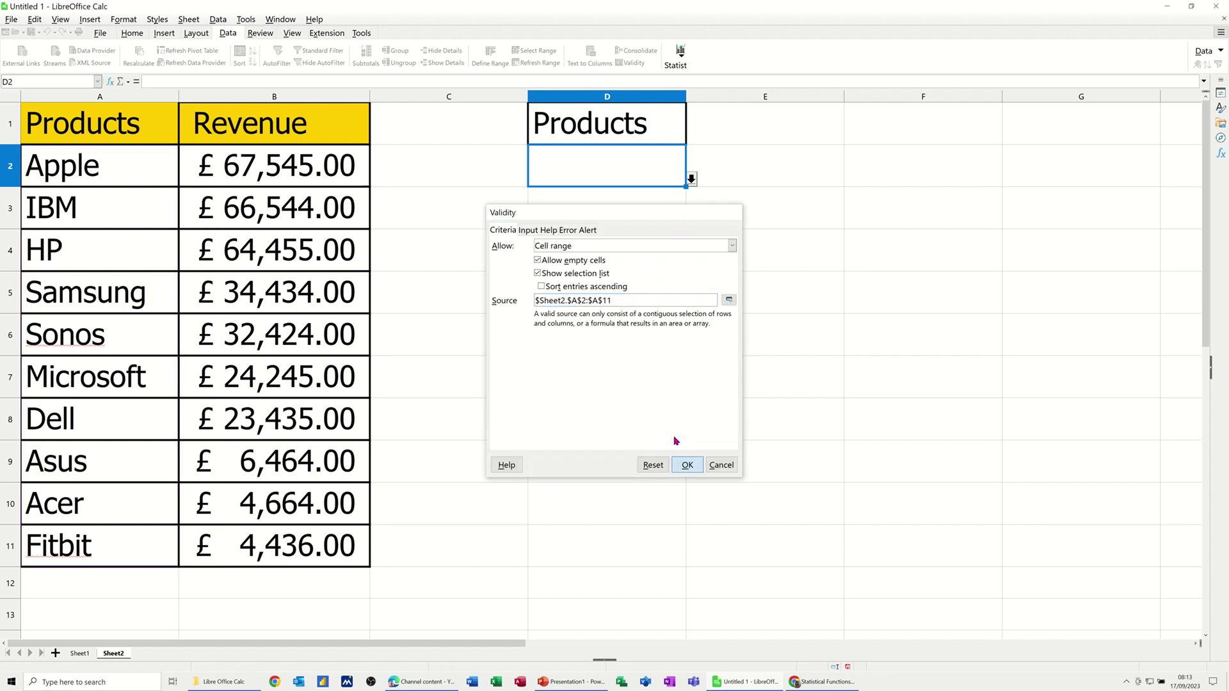
left_click(692, 179)
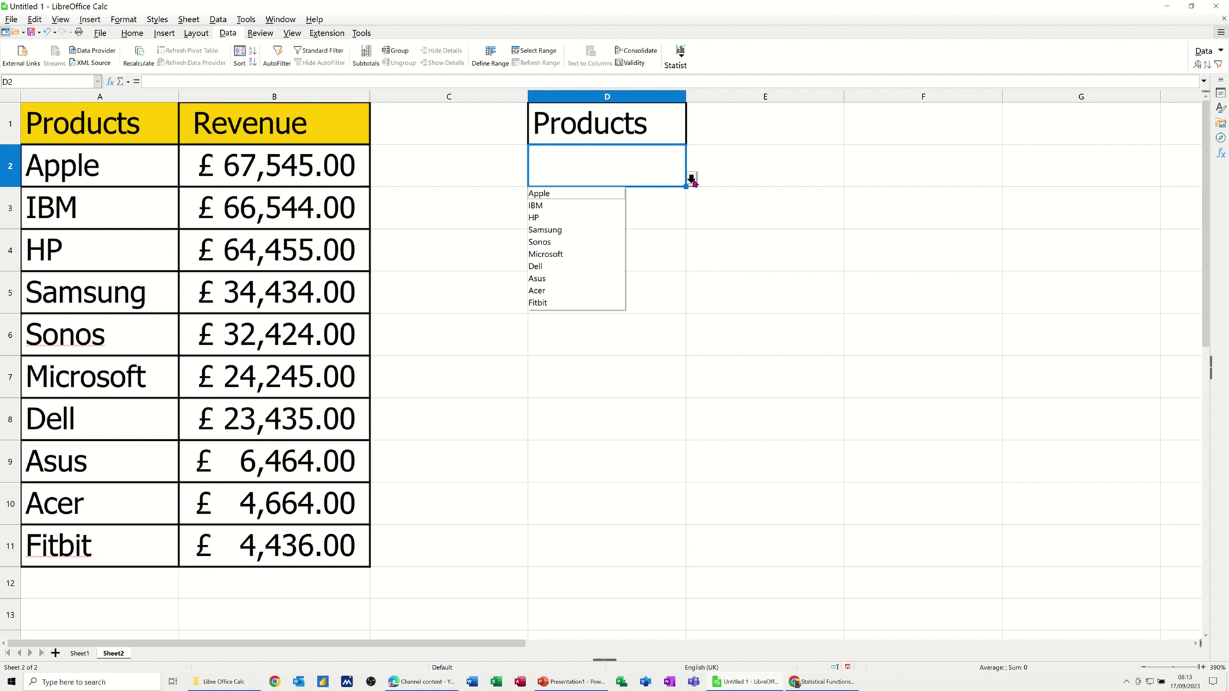
key("Escape")
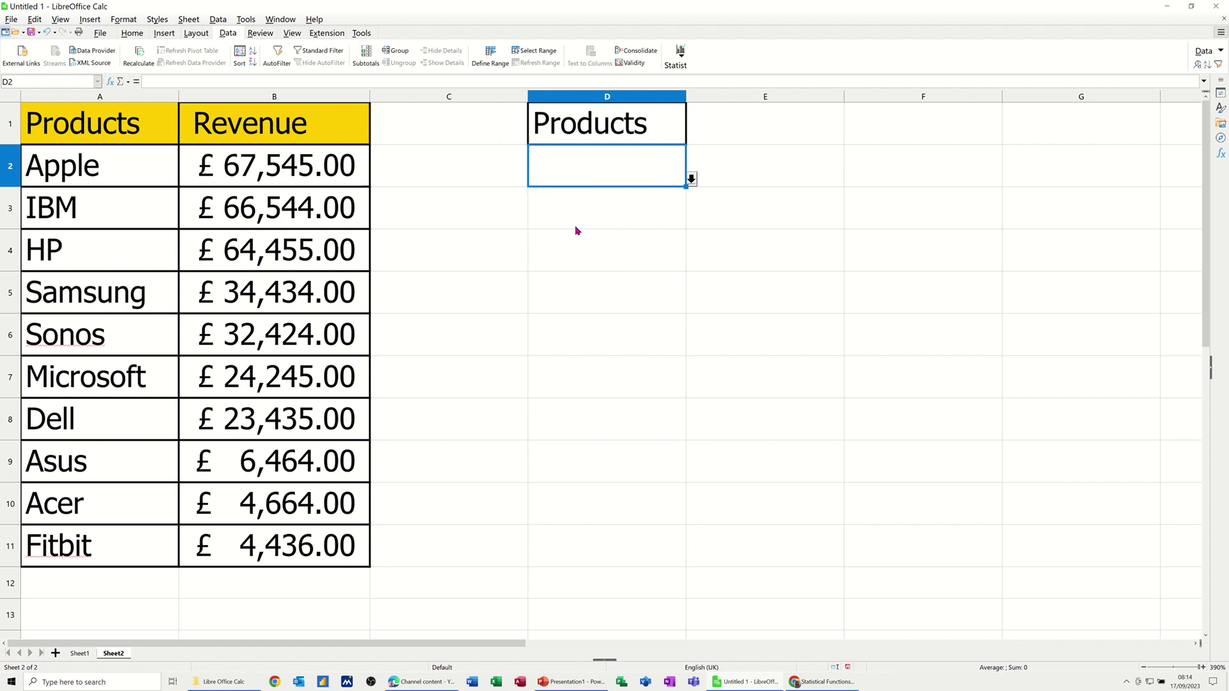
- Copy the Products and Rank headings from D4:E4 on Sheet1 into D4:E4 of Sheet2
left_click(596, 255)
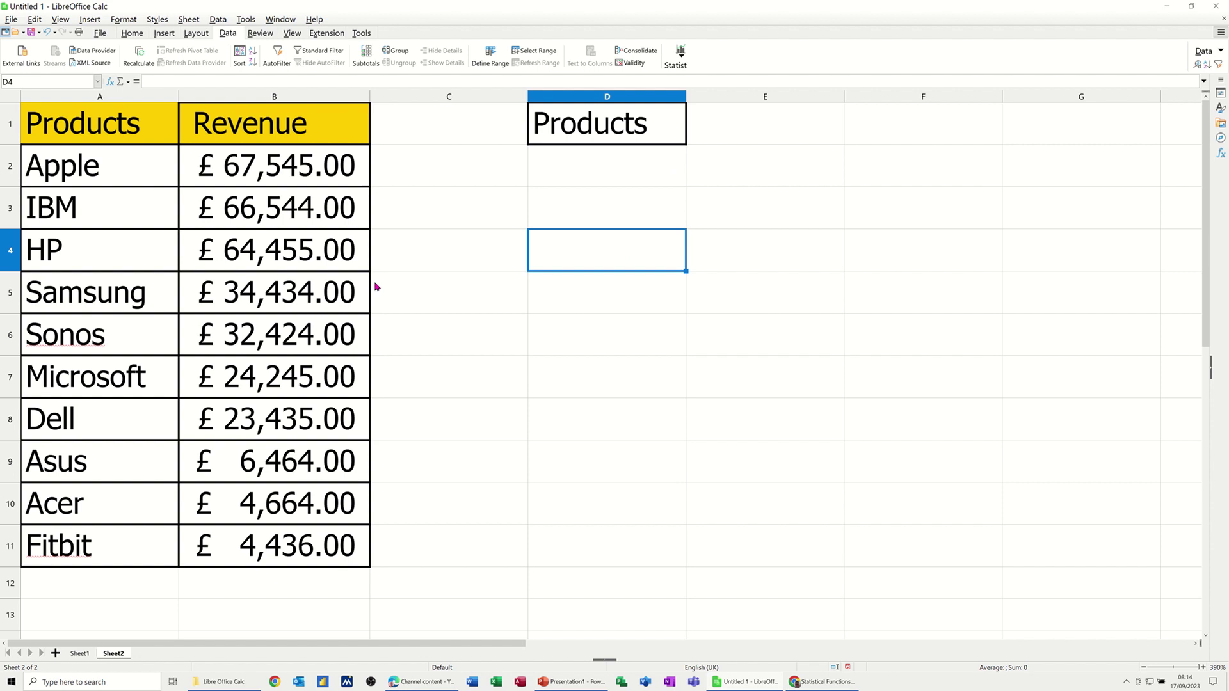
left_click(78, 653)
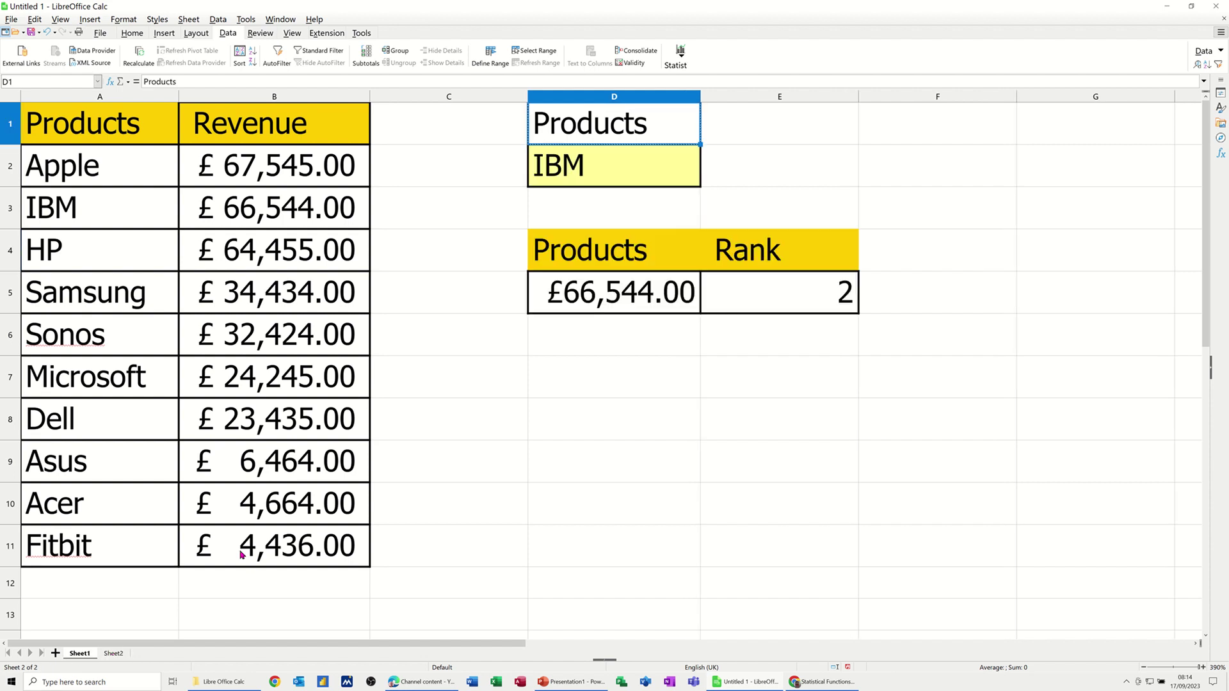
left_click_drag(697, 244, 749, 251)
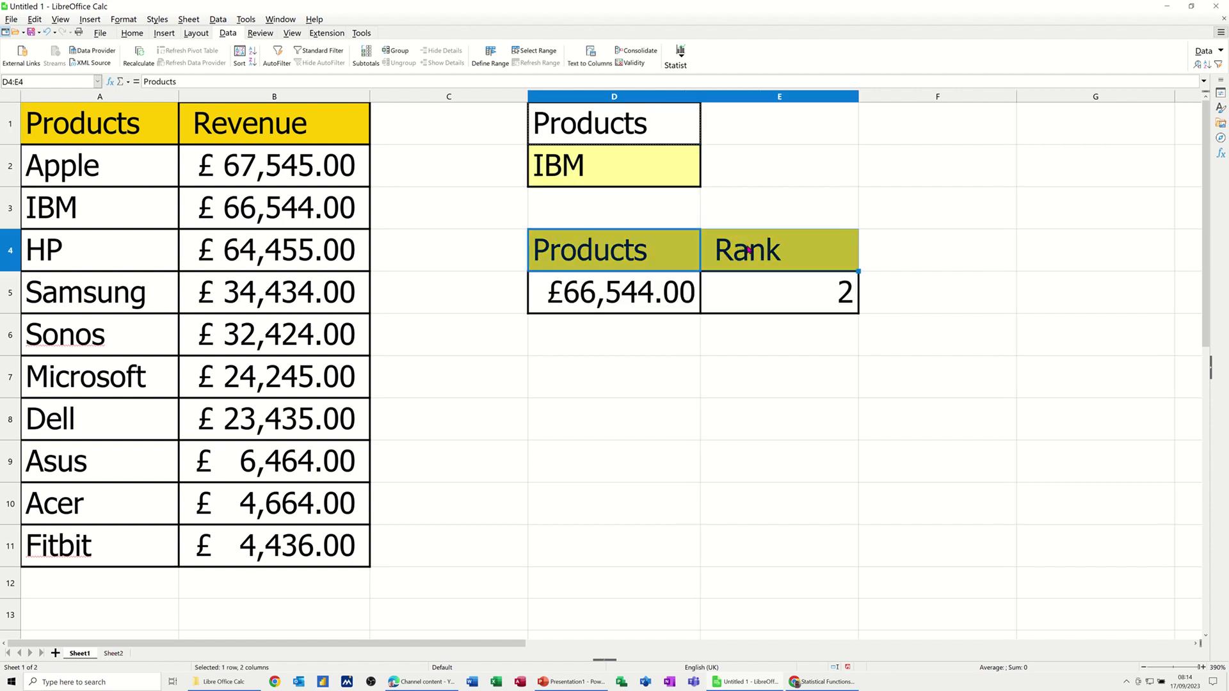
key("ctrl+c")
left_click(115, 653)
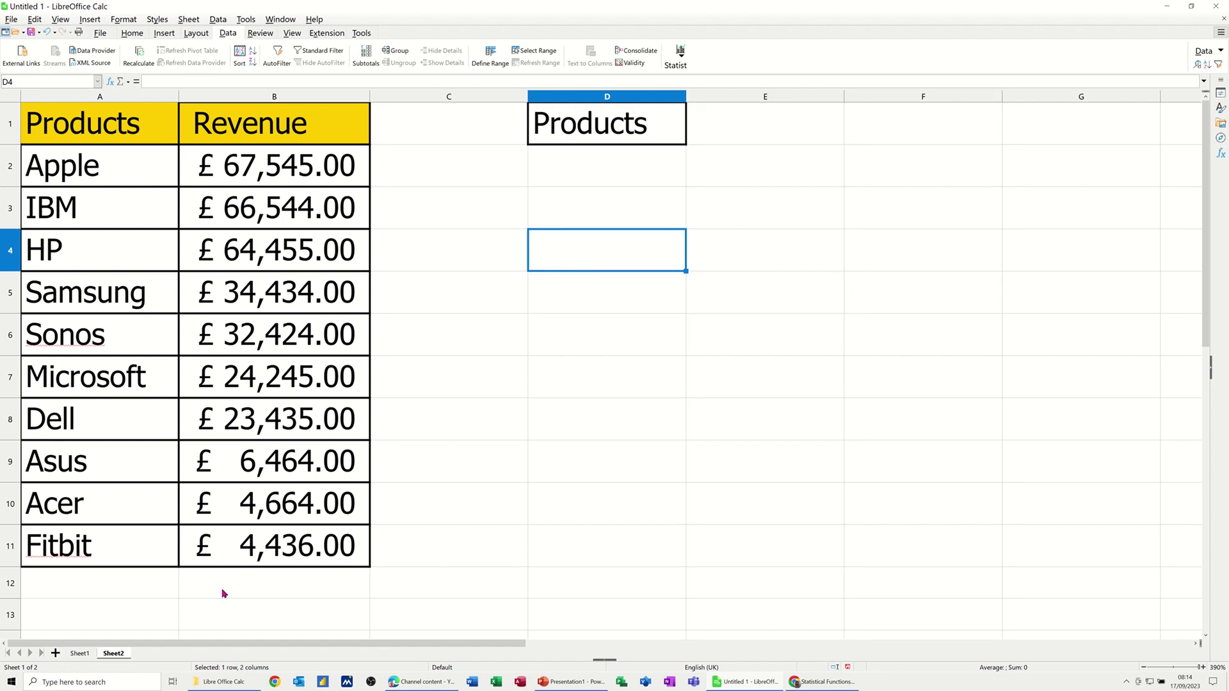
key("ctrl+v")
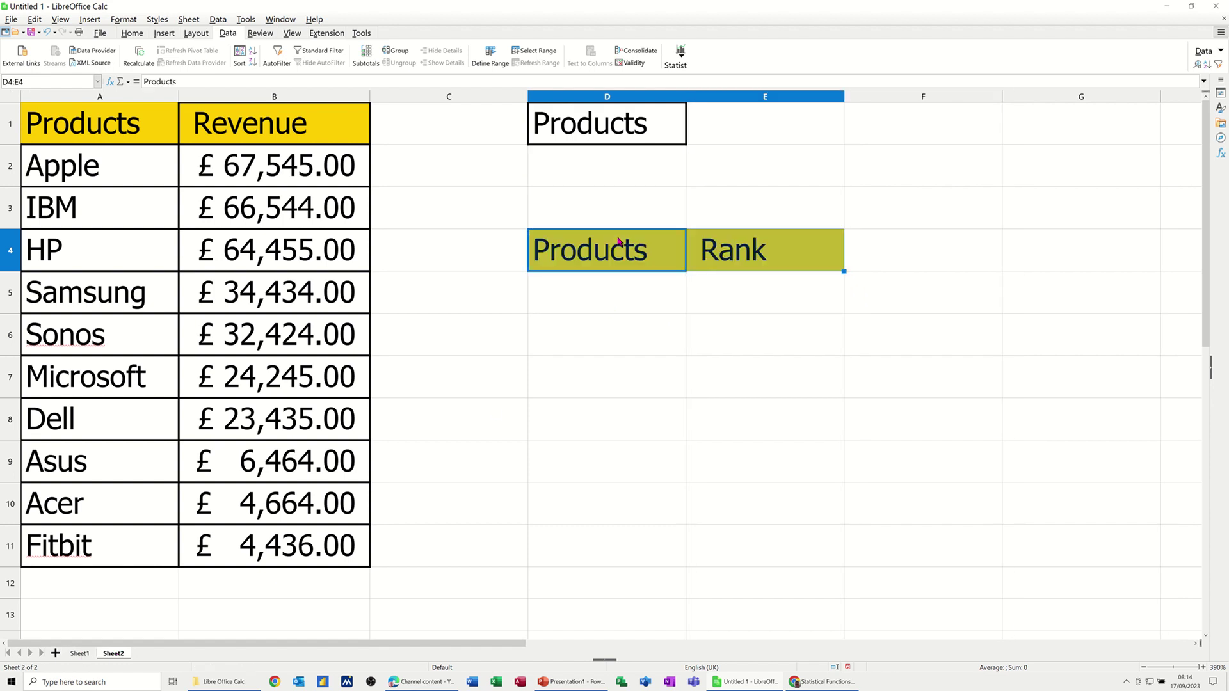
left_click(600, 297)
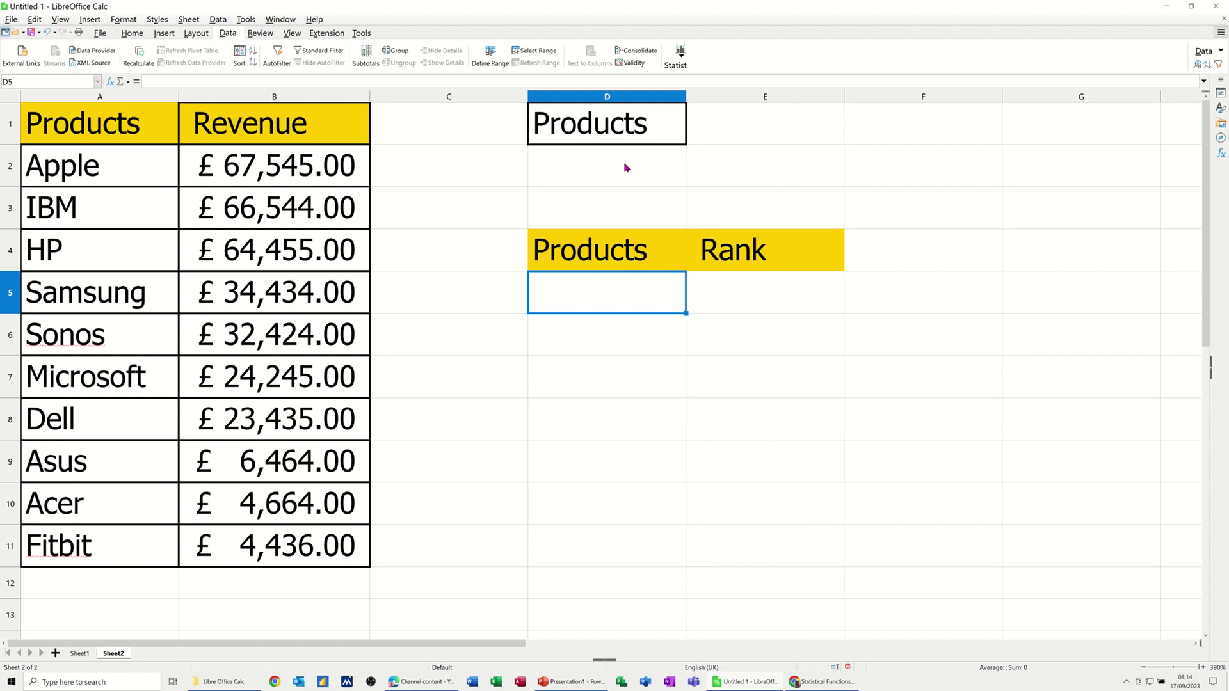
left_click(624, 120)
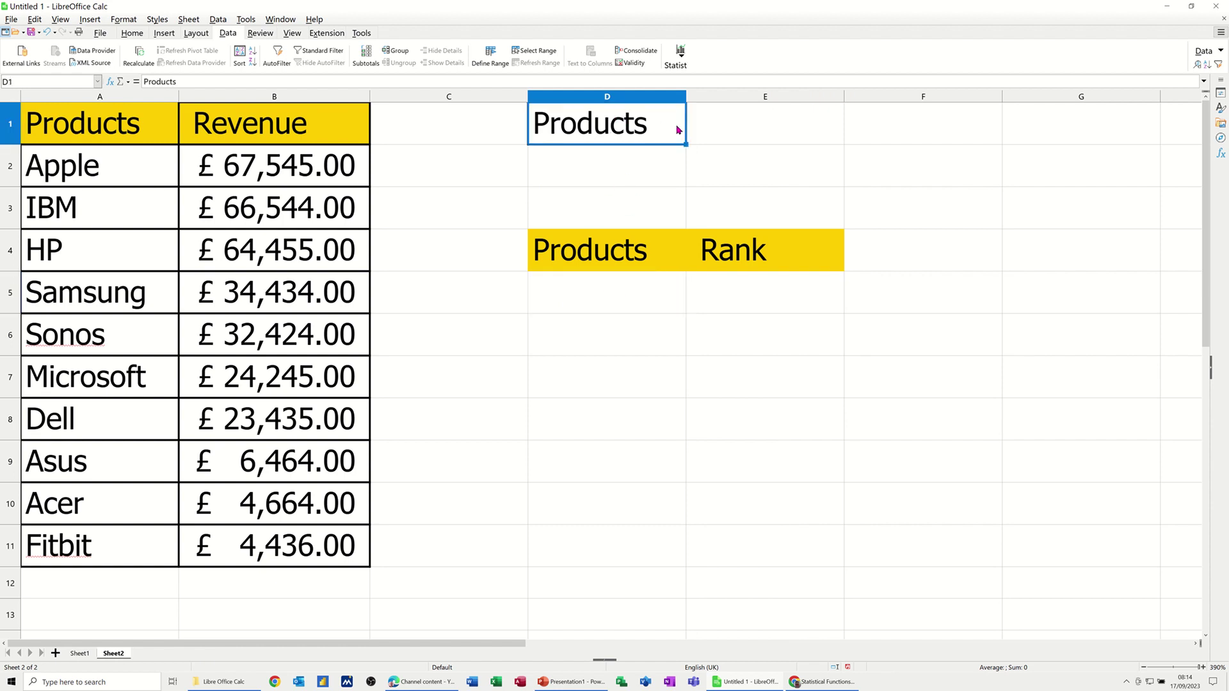
left_click(633, 167)
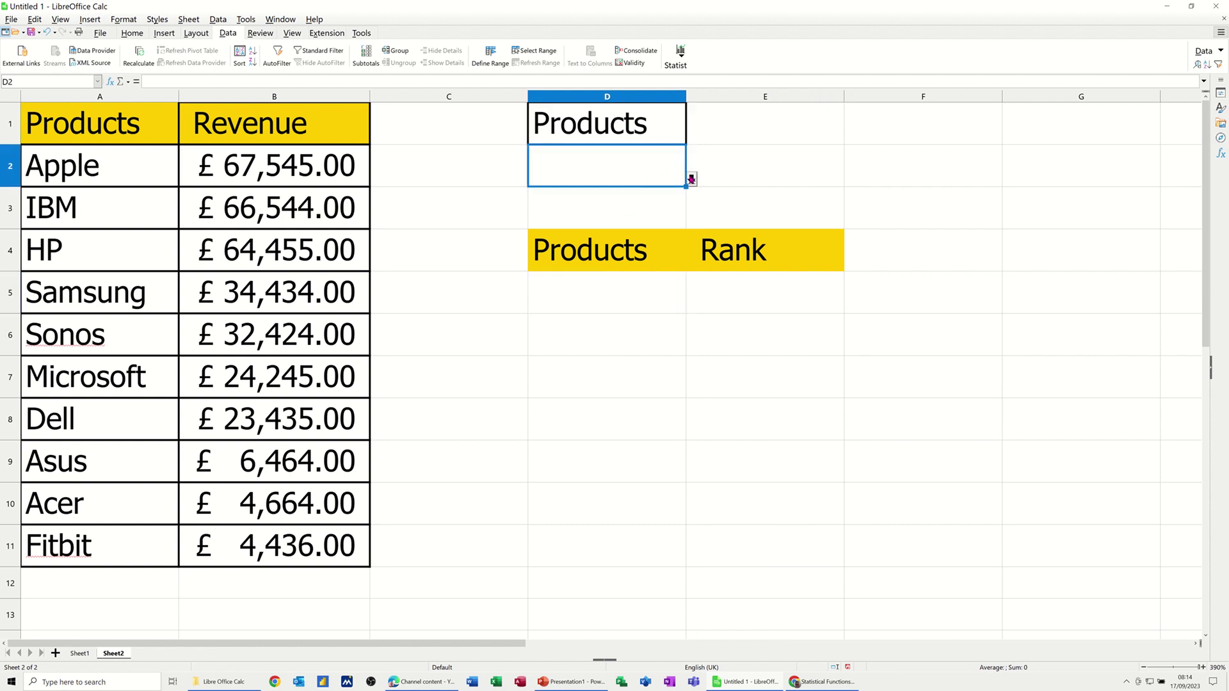
left_click(691, 179)
left_click(659, 173)
- Fill heading cell D1 with yellow and the drop-down cell D2 with bright green
key("Up")
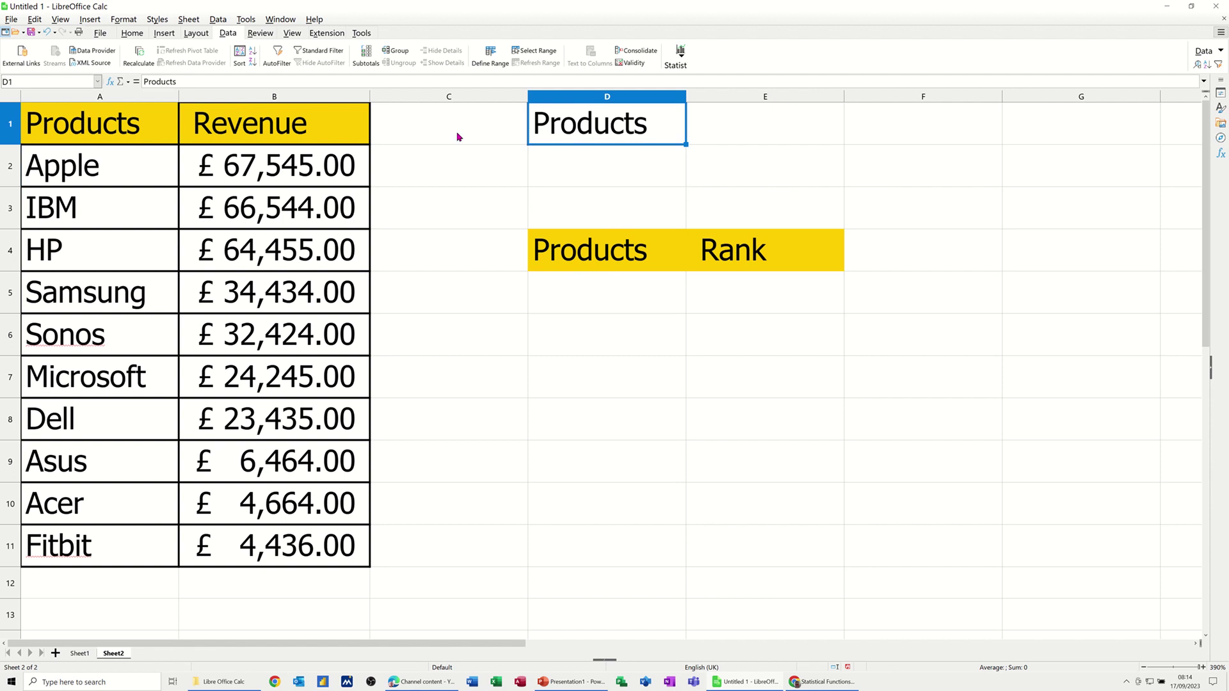
left_click(129, 35)
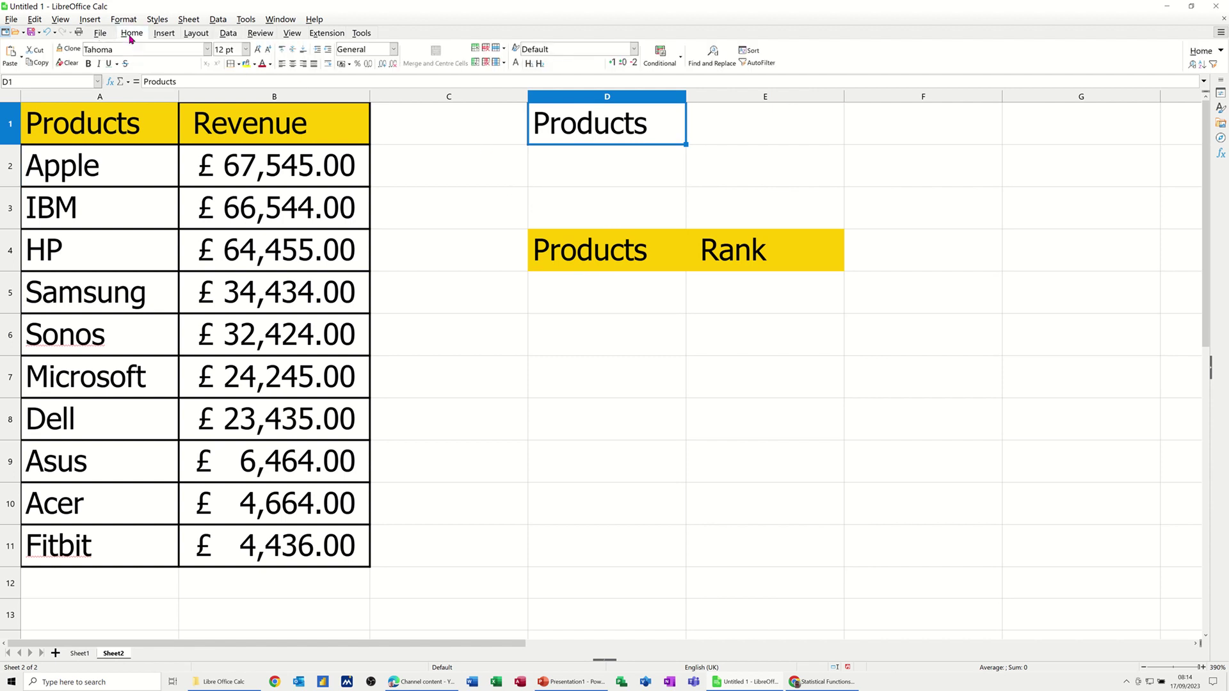
left_click(250, 65)
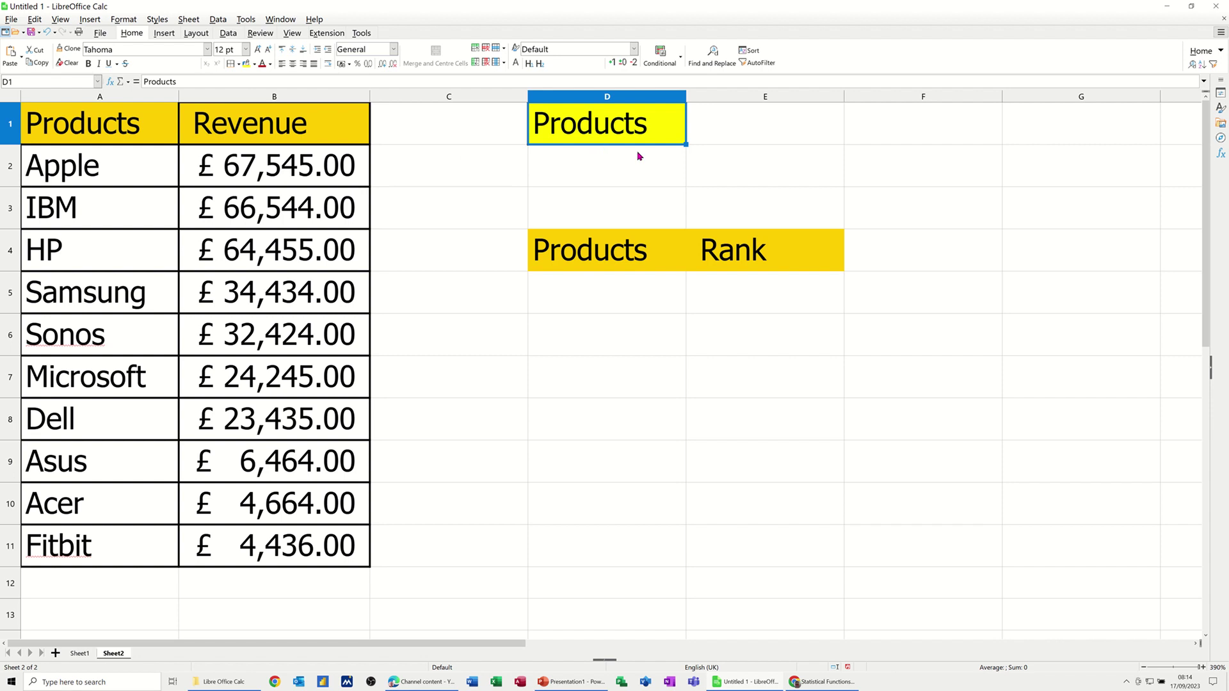
left_click(607, 176)
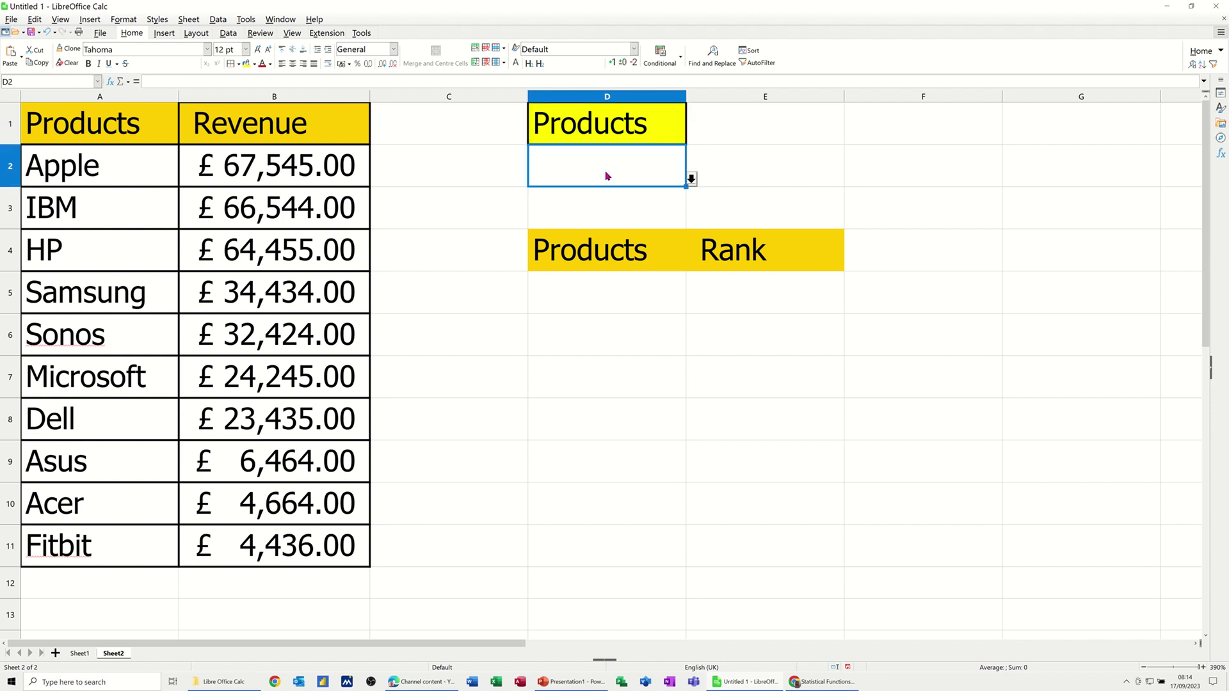
left_click(254, 65)
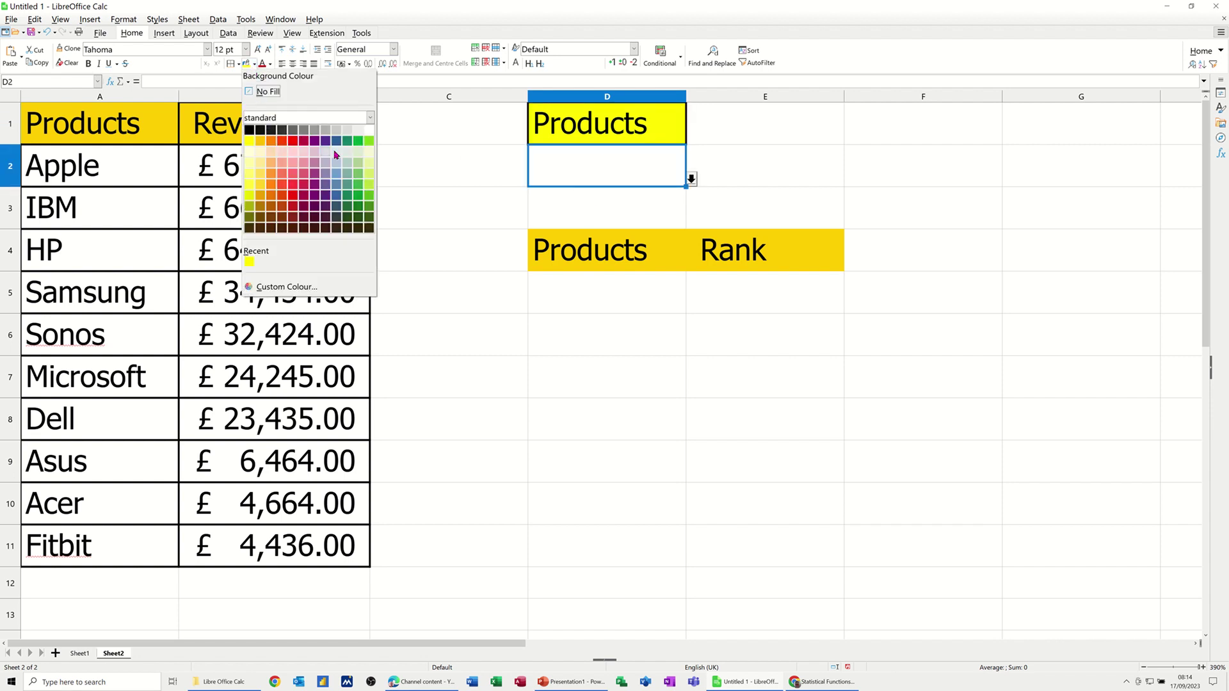
left_click(369, 141)
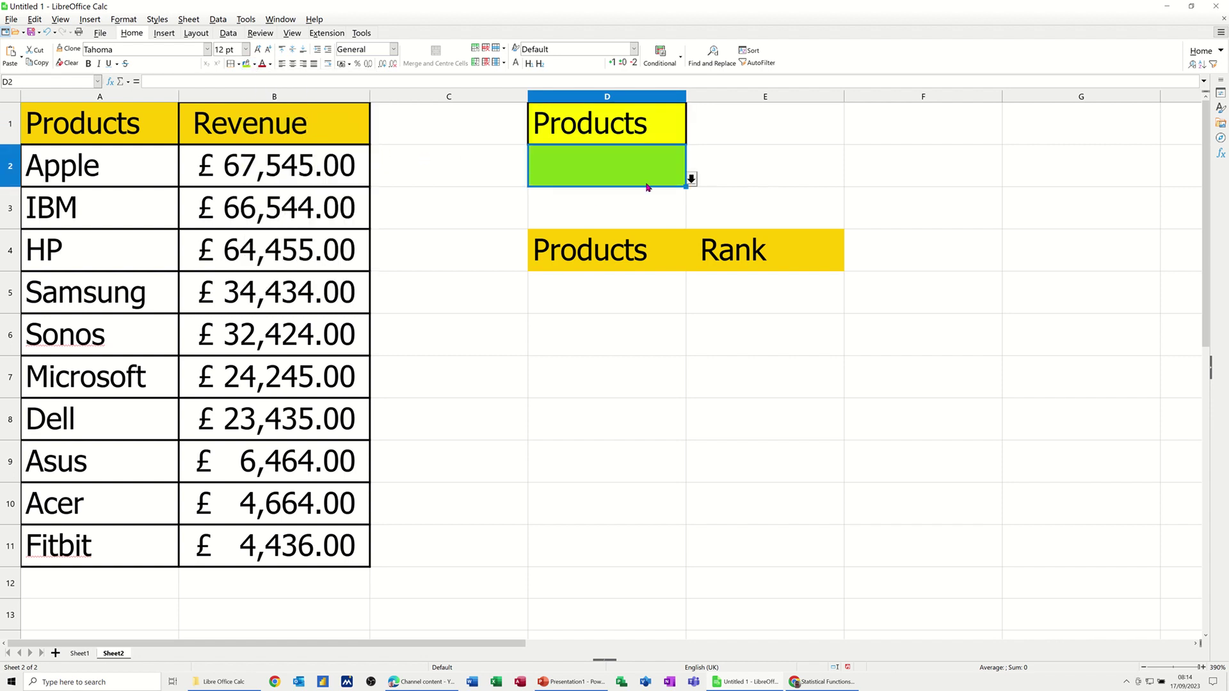
- Choose Samsung in the drop-down cell D2 and look up its revenue in D5 with =VLOOKUP(D2,A2:B11,2,0)
left_click(691, 180)
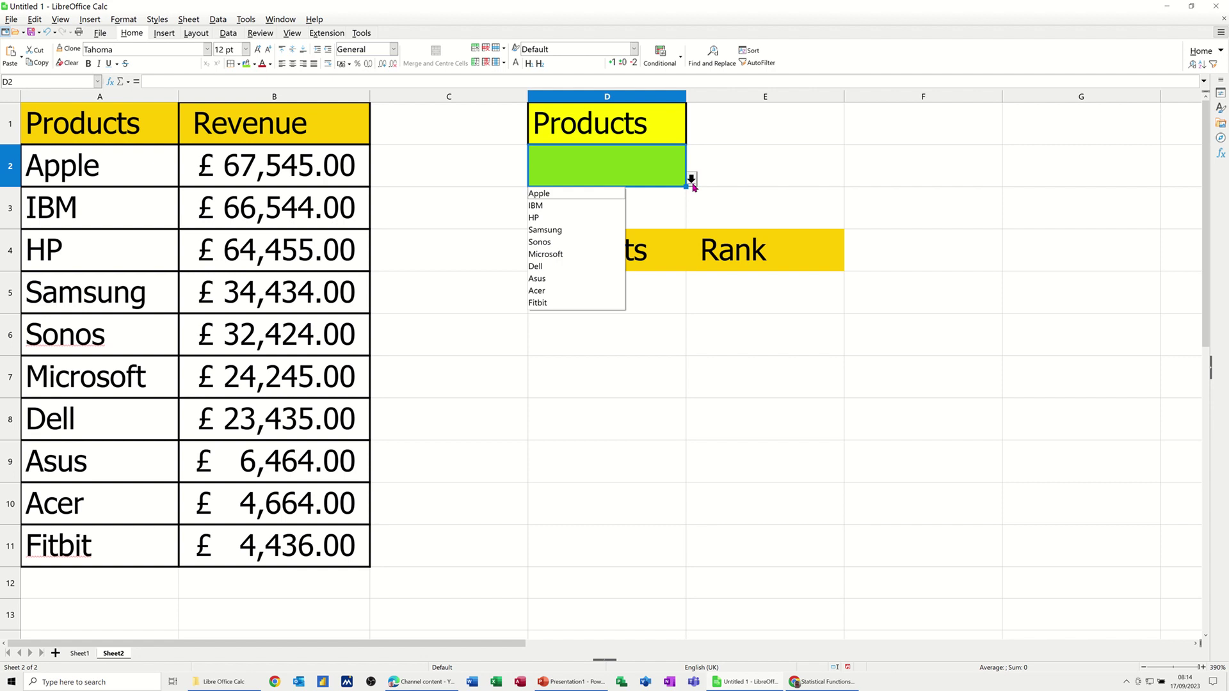
left_click(567, 231)
left_click(610, 300)
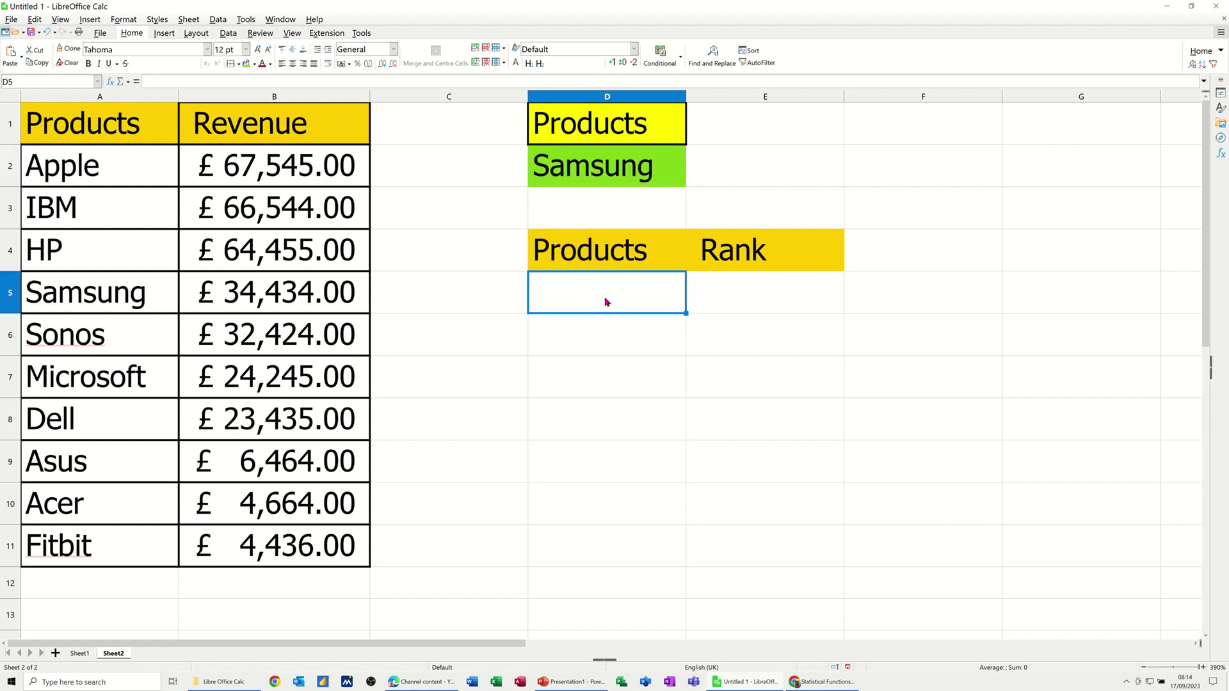
type("=")
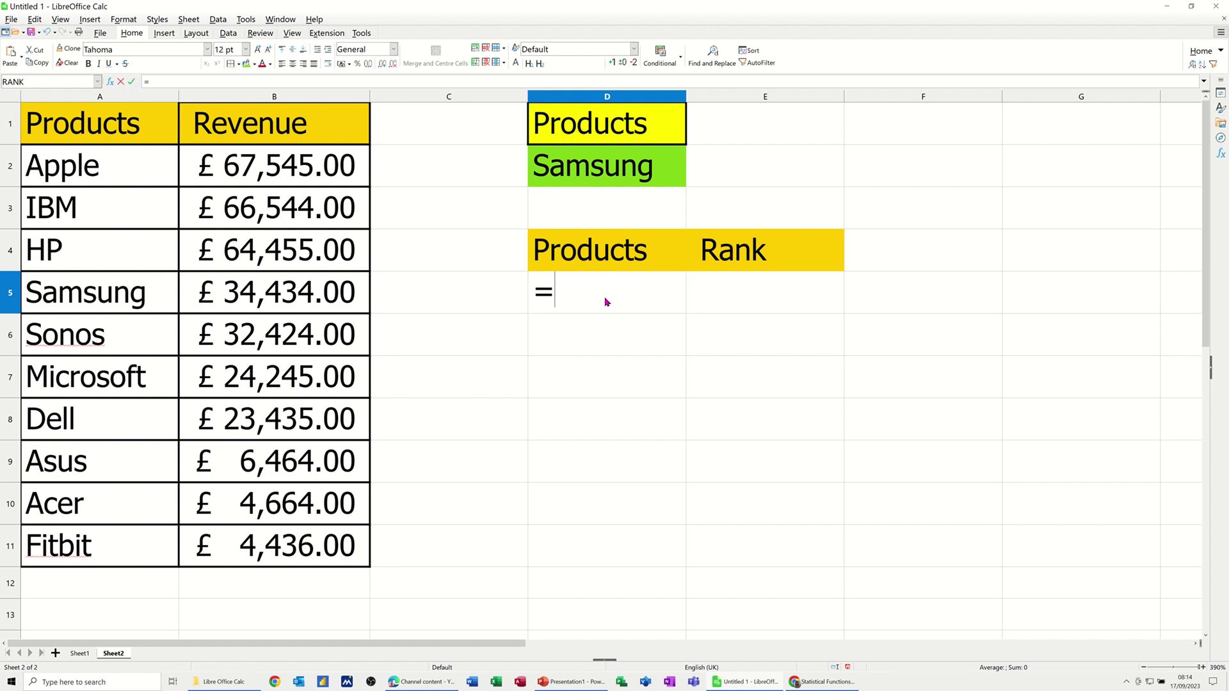
type("vlook")
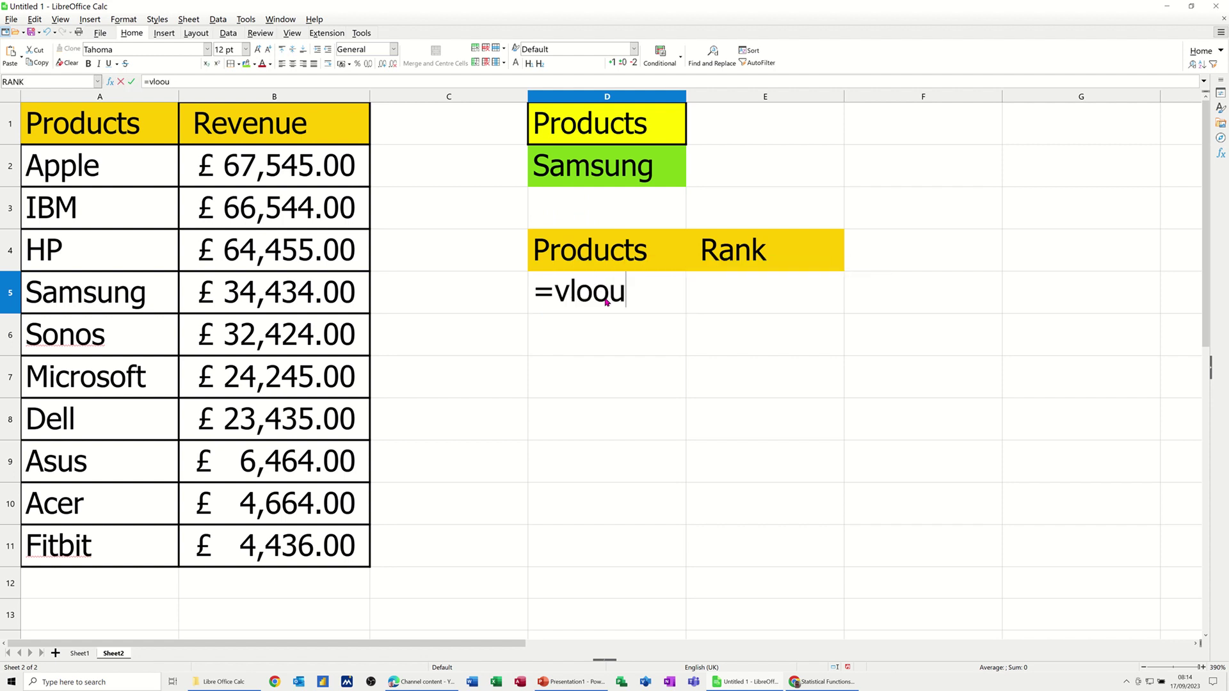
key("BackSpace")
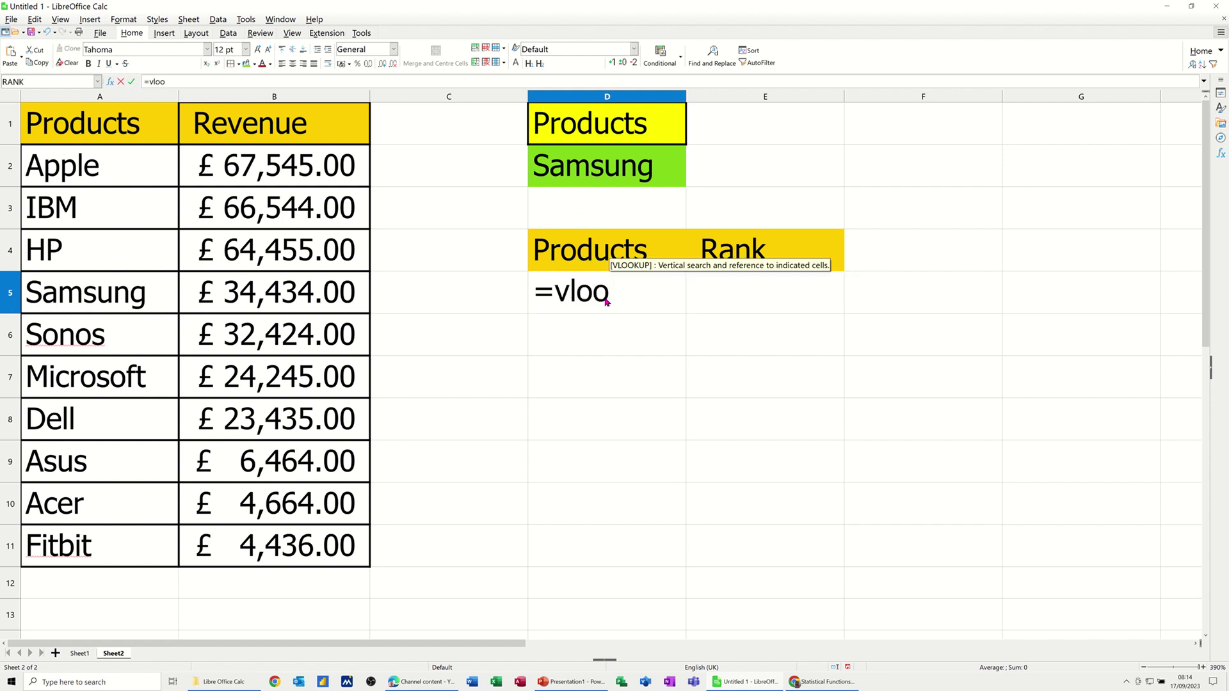
type("kup")
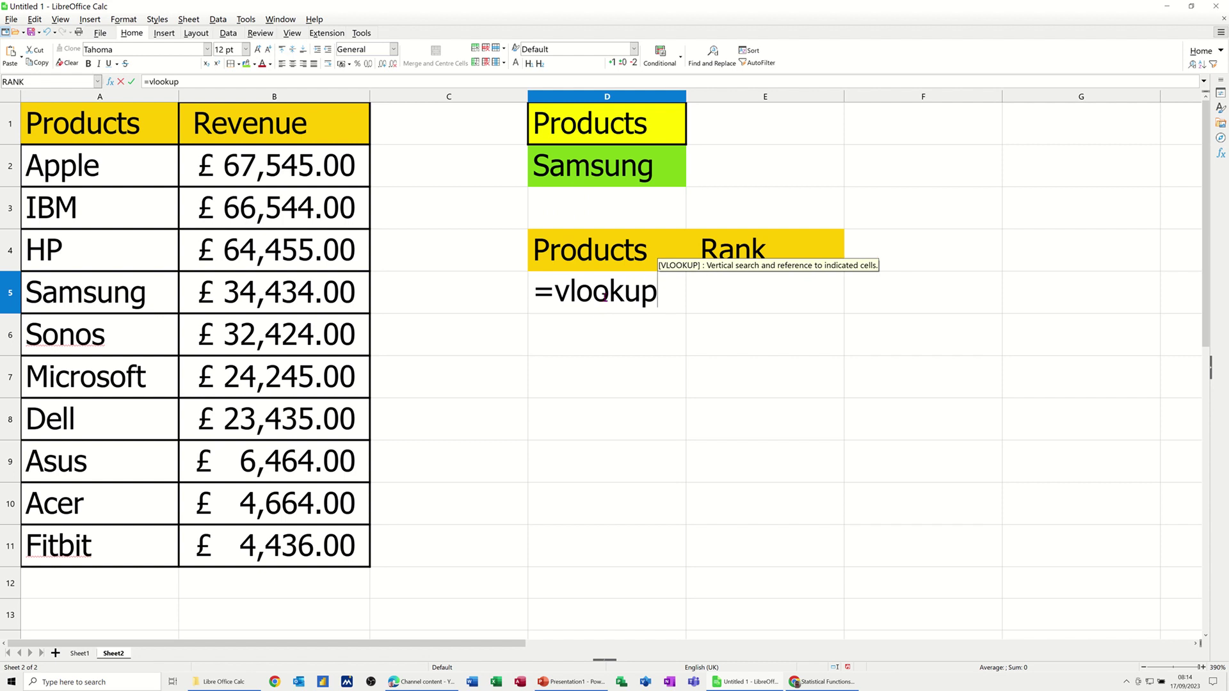
type("(")
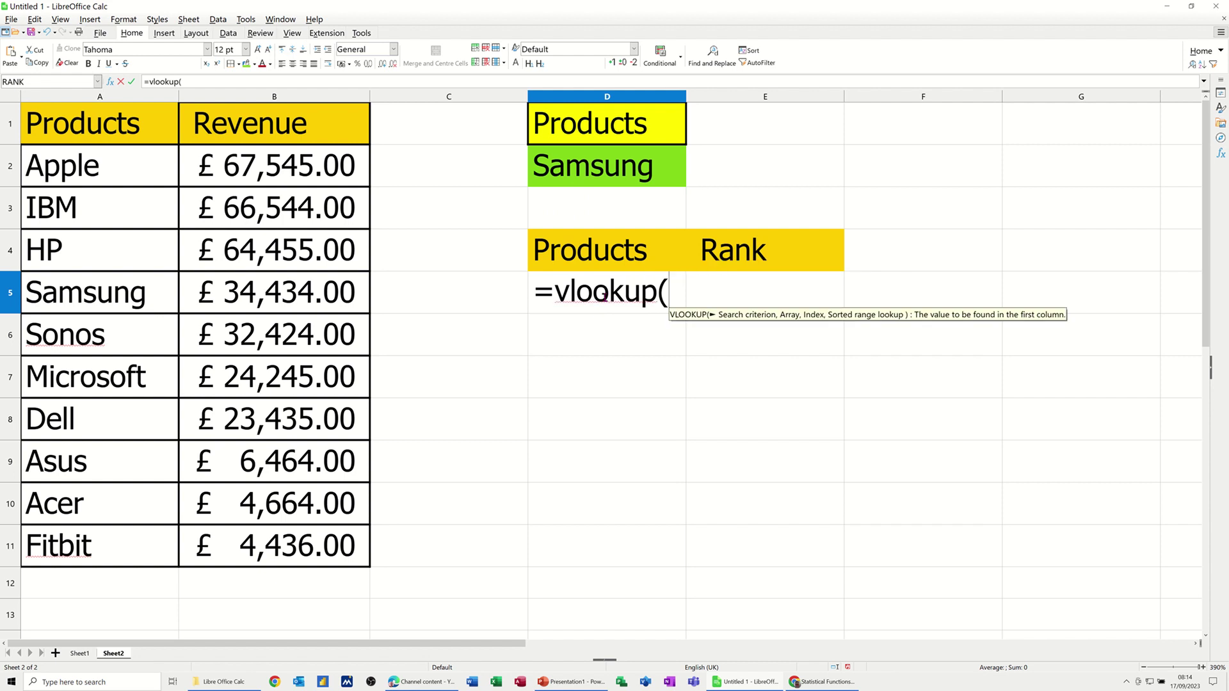
left_click(602, 174)
type(",")
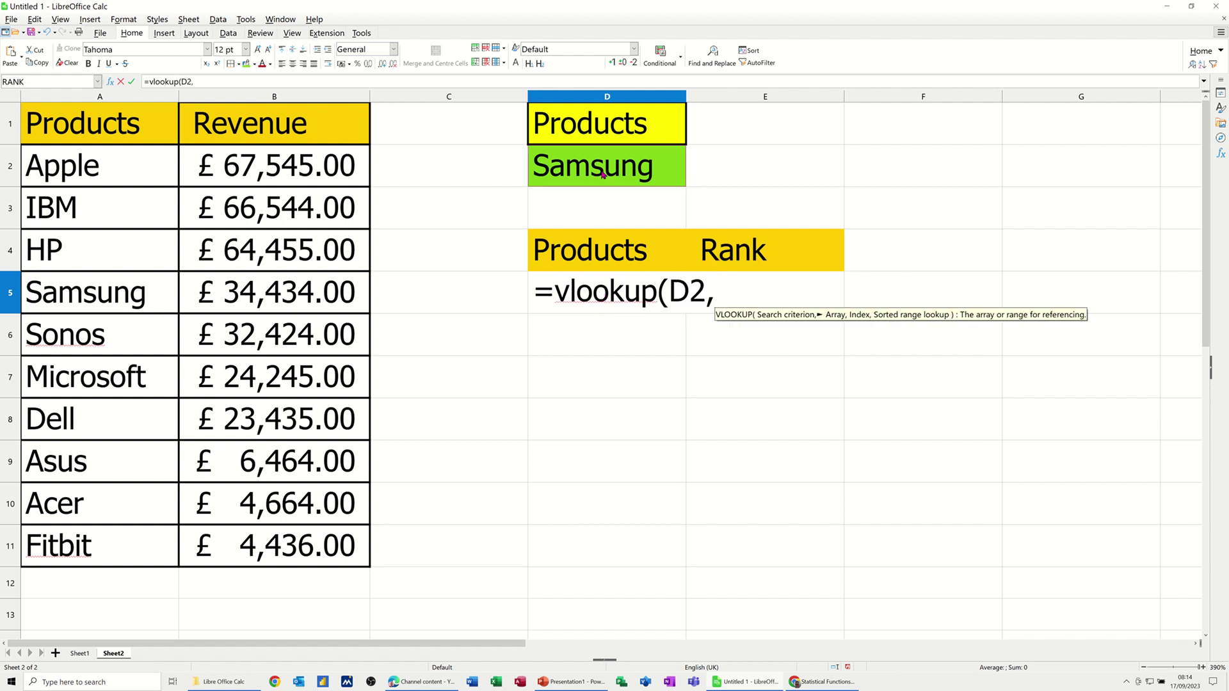
left_click(99, 176)
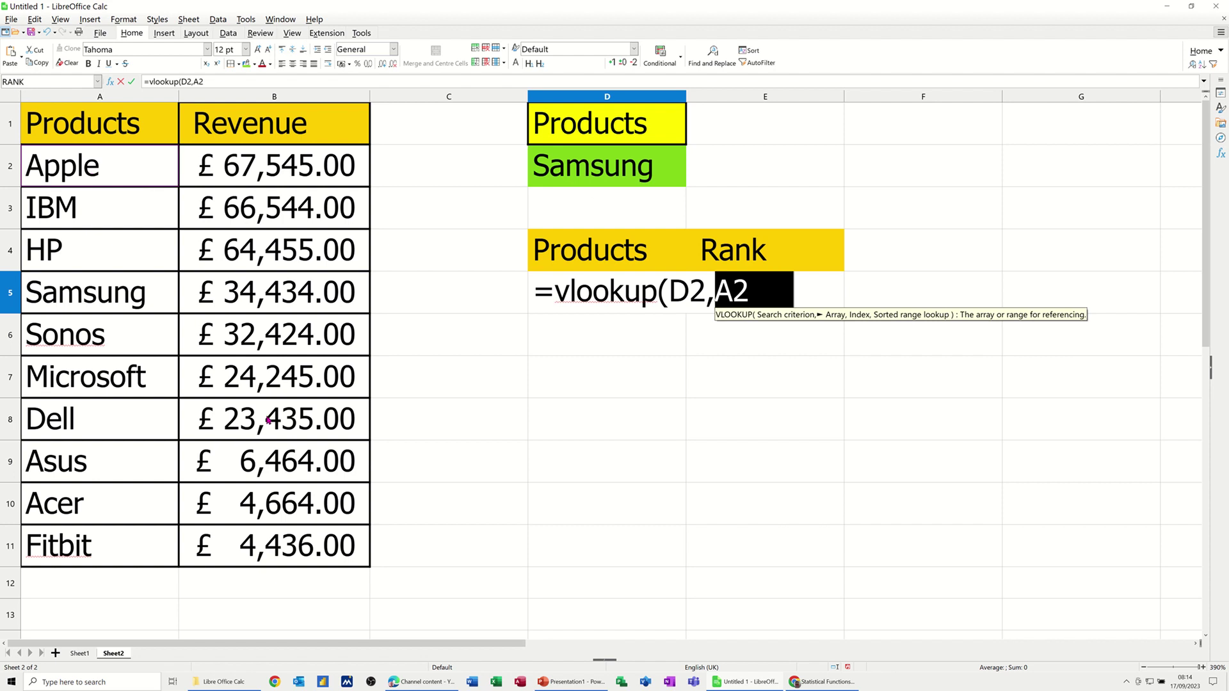
left_click_drag(269, 421, 292, 549)
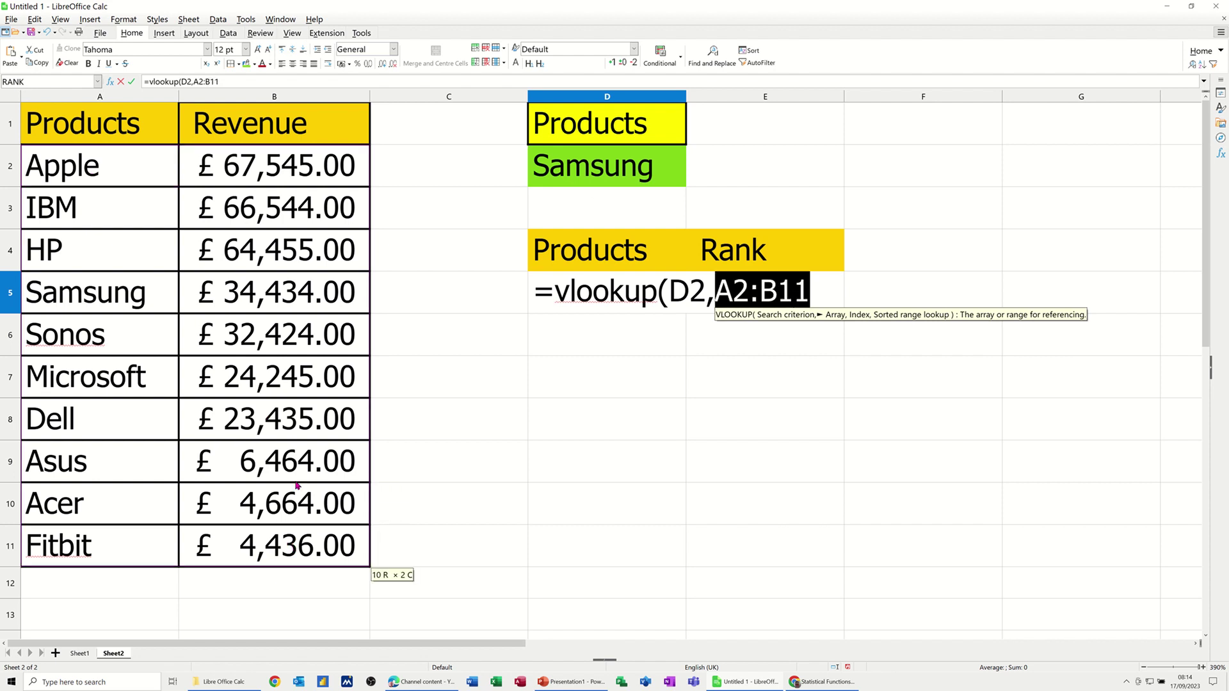
type(",")
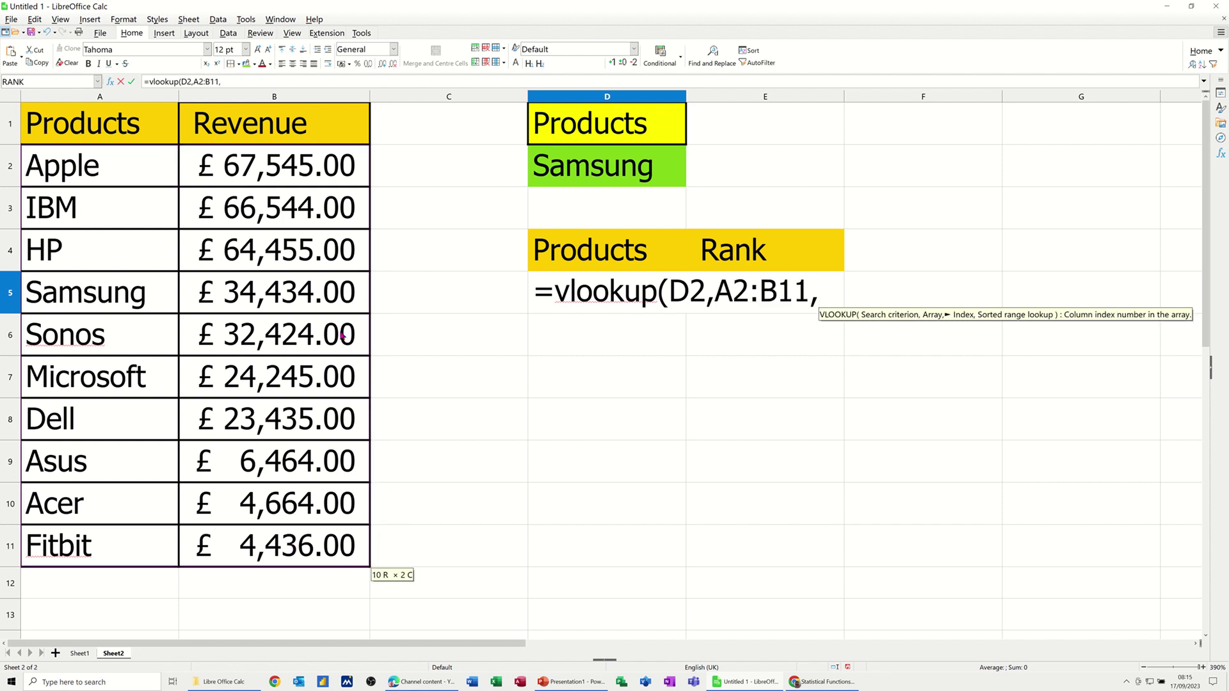
type("2")
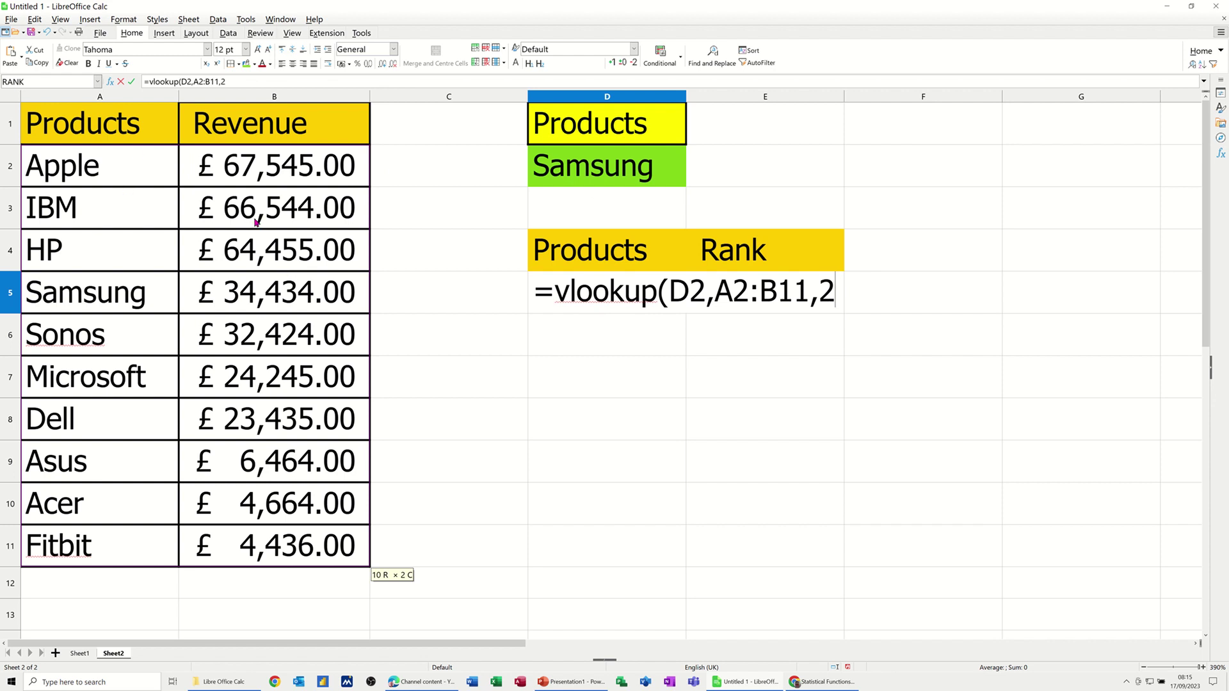
type(",0)")
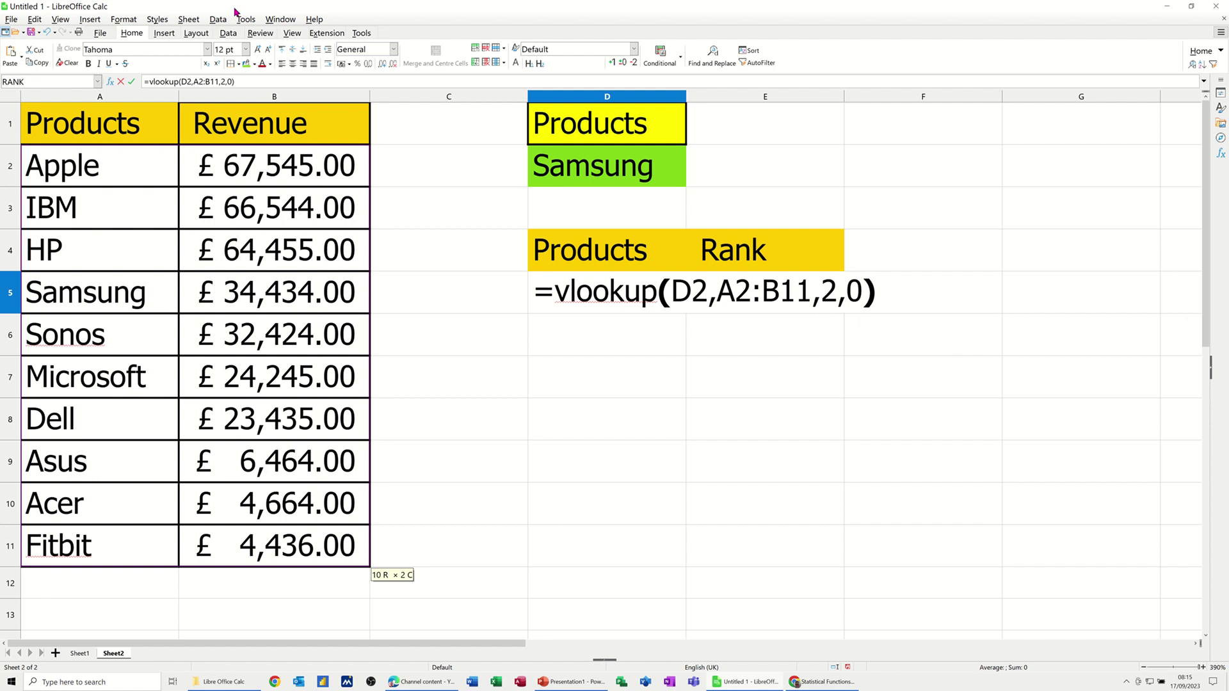
left_click(131, 81)
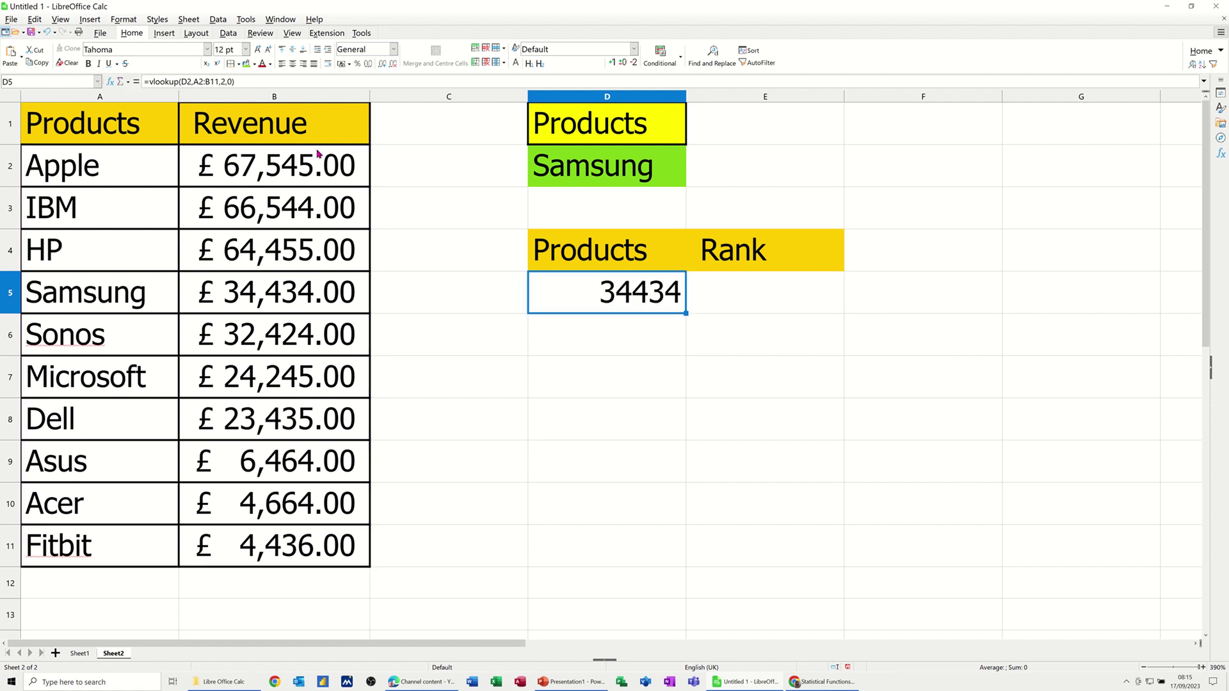
- Format the looked-up revenue in D5 as currency and fit the width of column D to its content
left_click(342, 64)
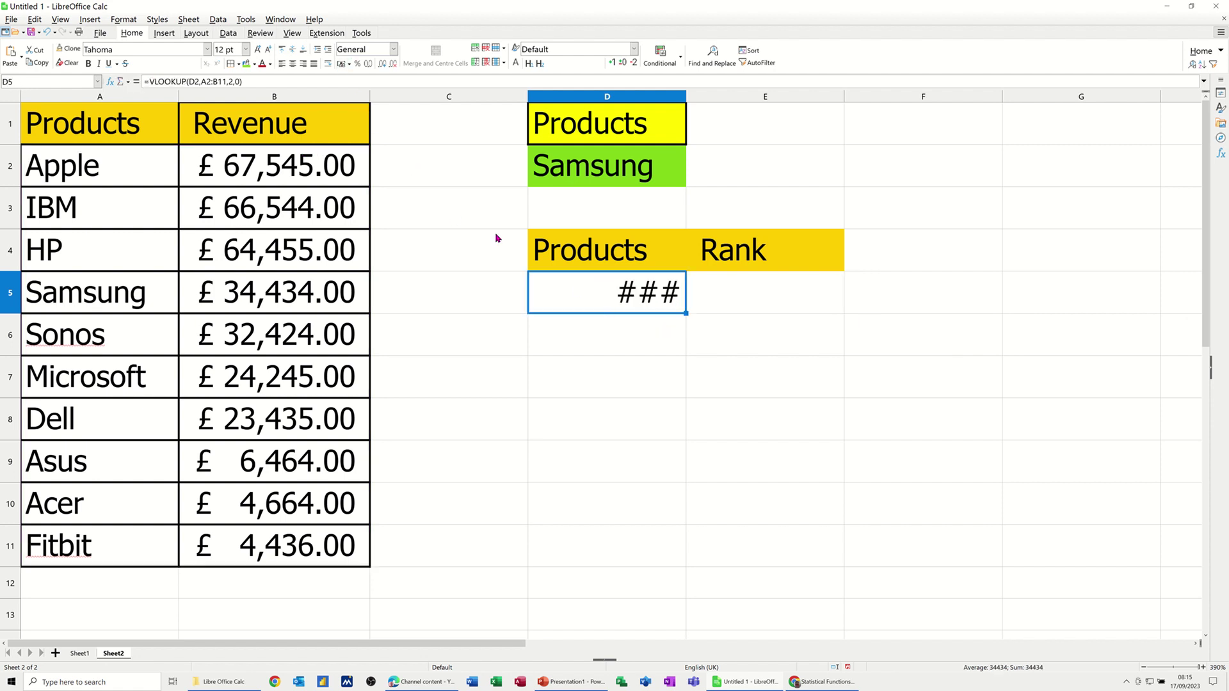
double_click(687, 98)
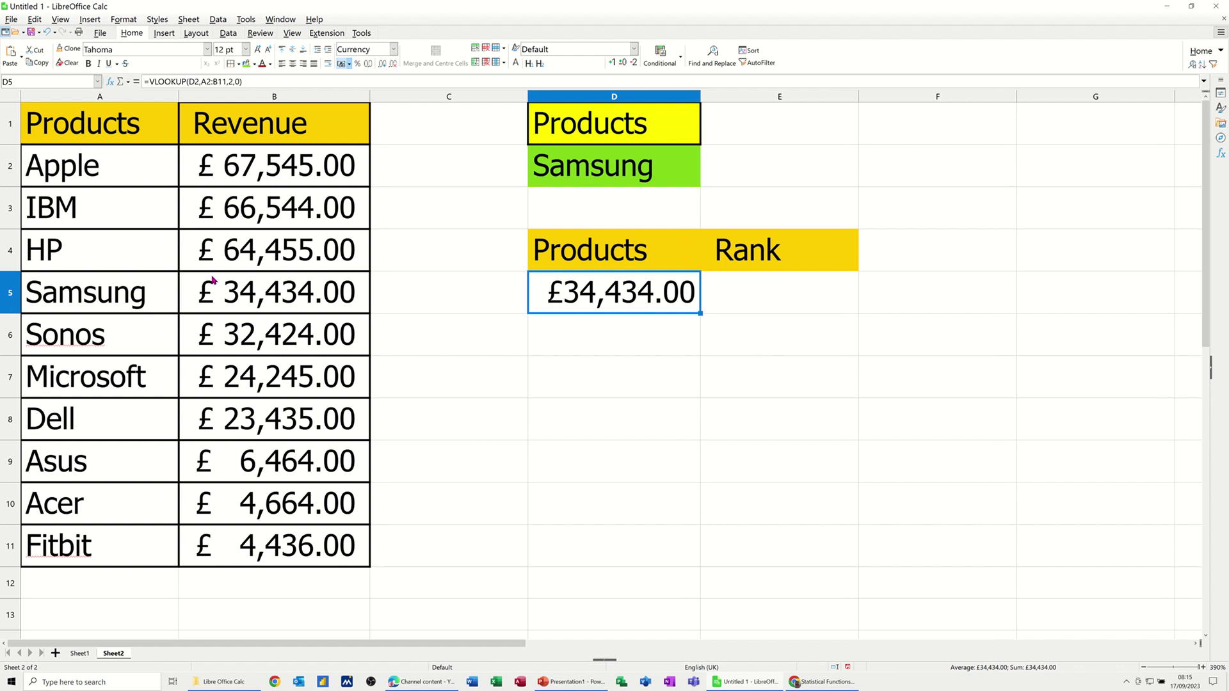
- Rank the looked-up revenue in E5 with the formula =RANK(D5,B2:B11)
left_click(772, 302)
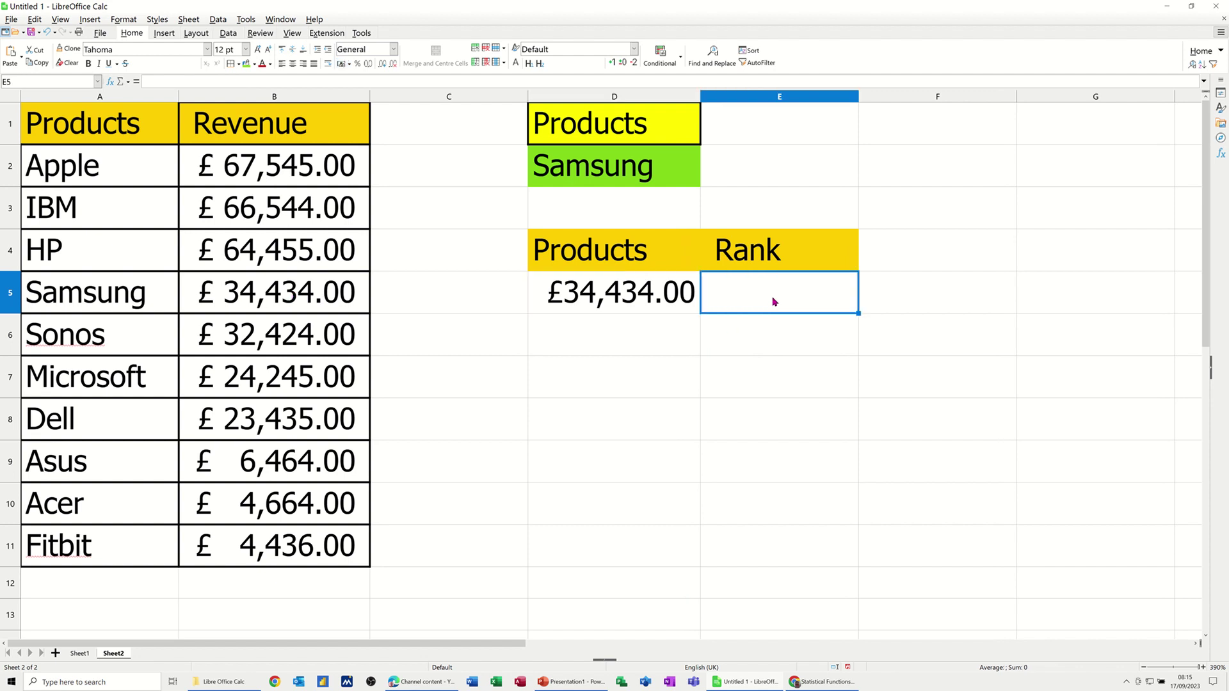
type("=")
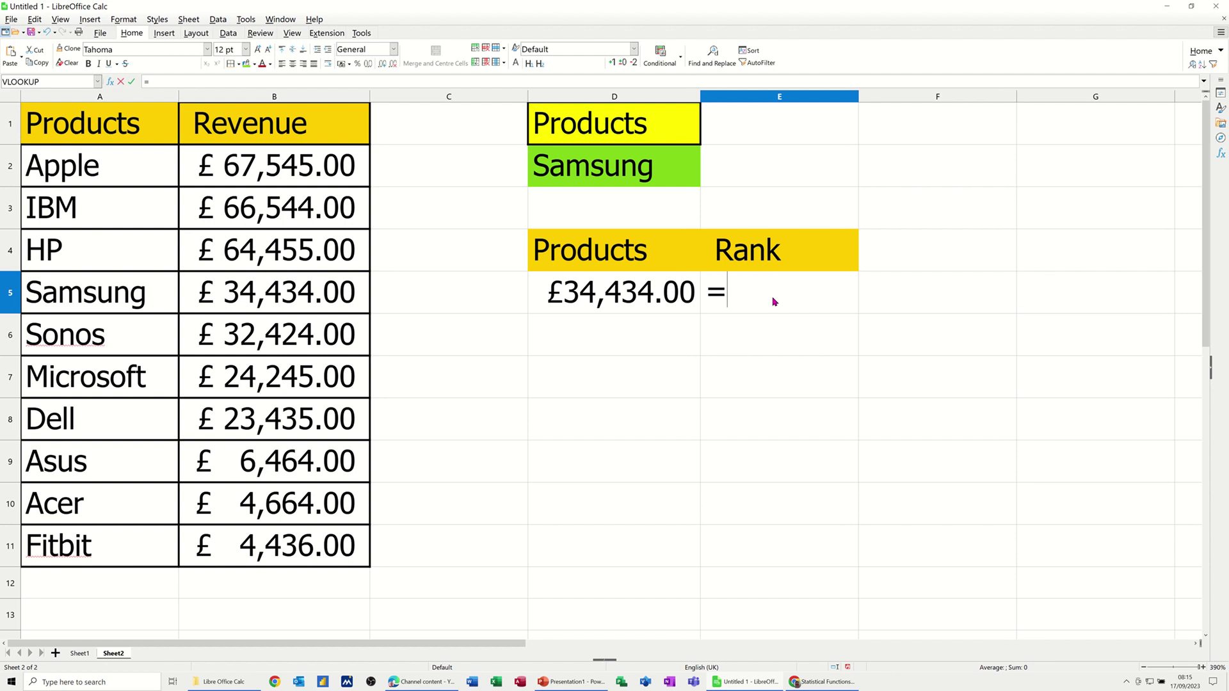
type("rank")
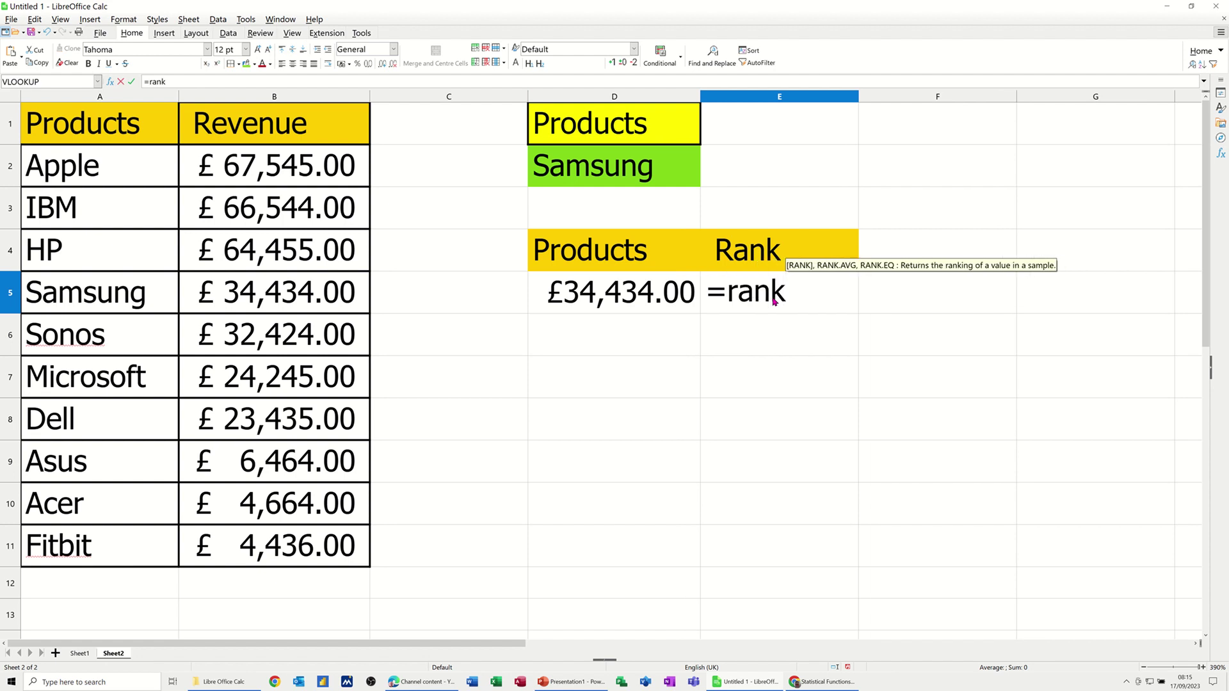
type("(")
left_click(606, 294)
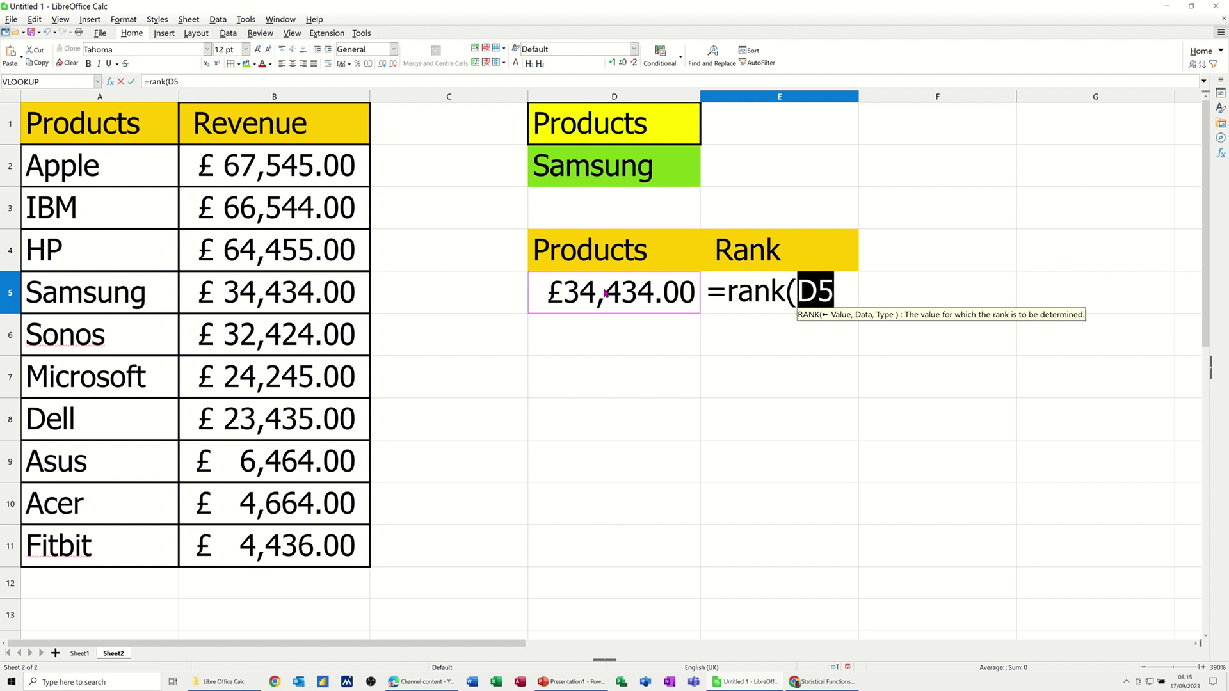
type(",")
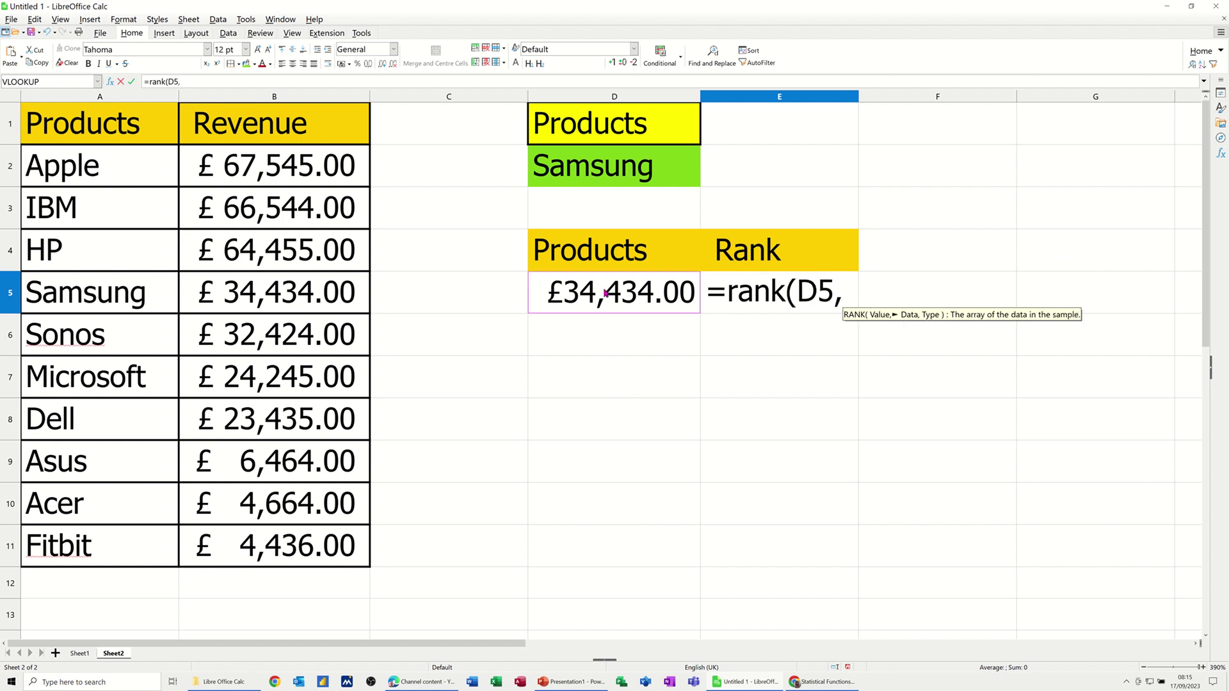
left_click_drag(269, 168, 296, 551)
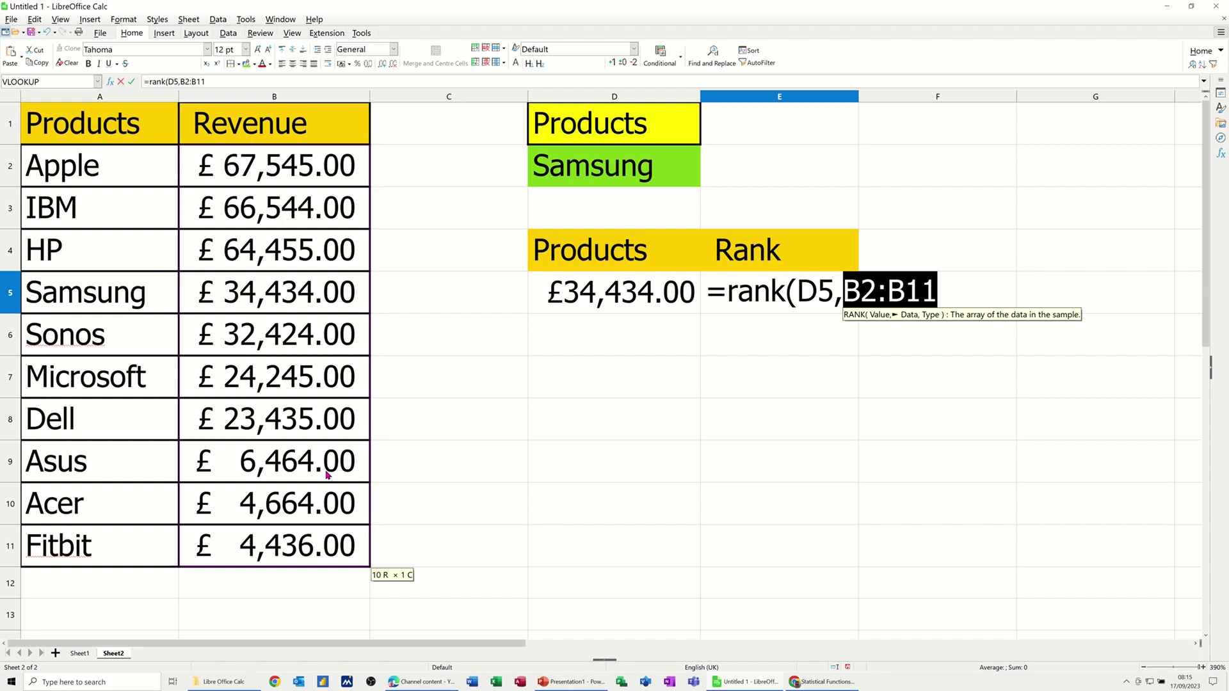
key("Return")
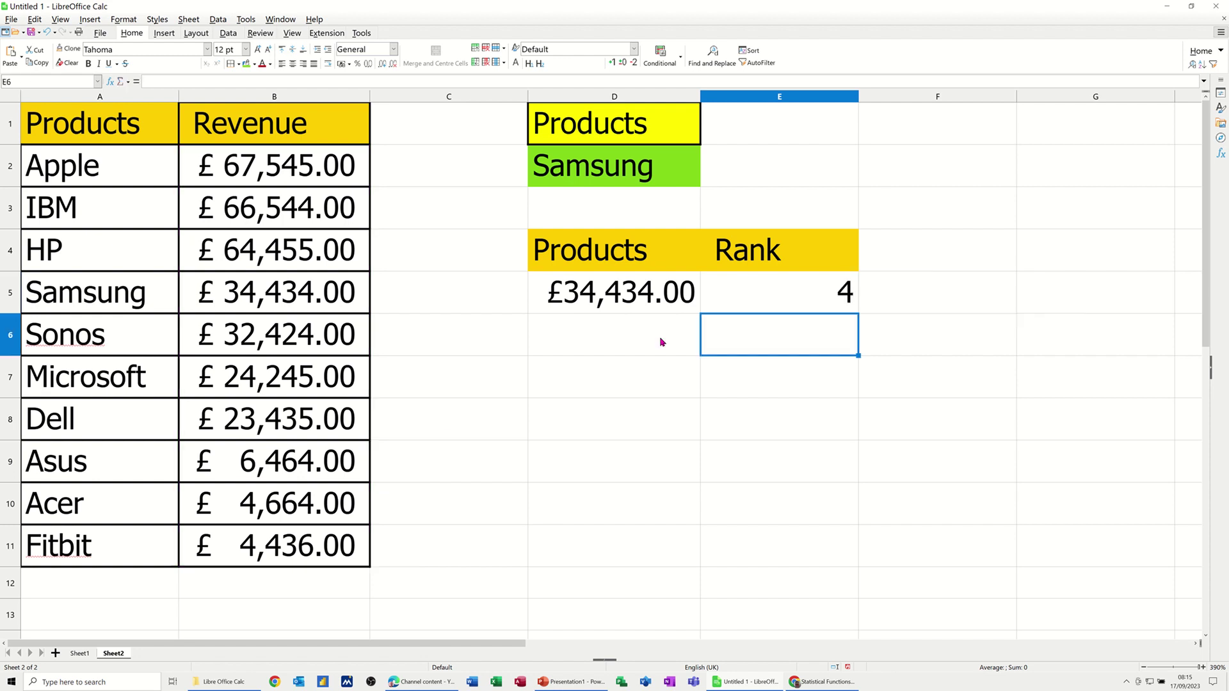
- Apply outer and inner borders to the result table D4:E5 and a border around the drop-down cell D2
left_click_drag(641, 288, 786, 250)
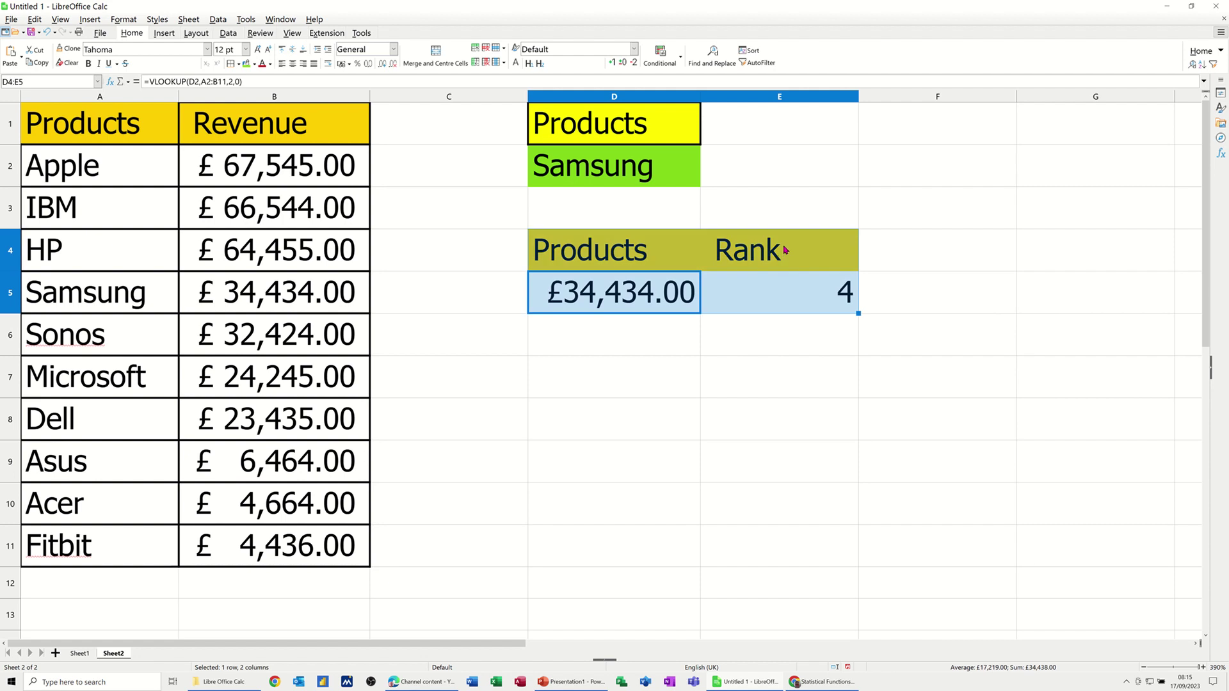
left_click(237, 64)
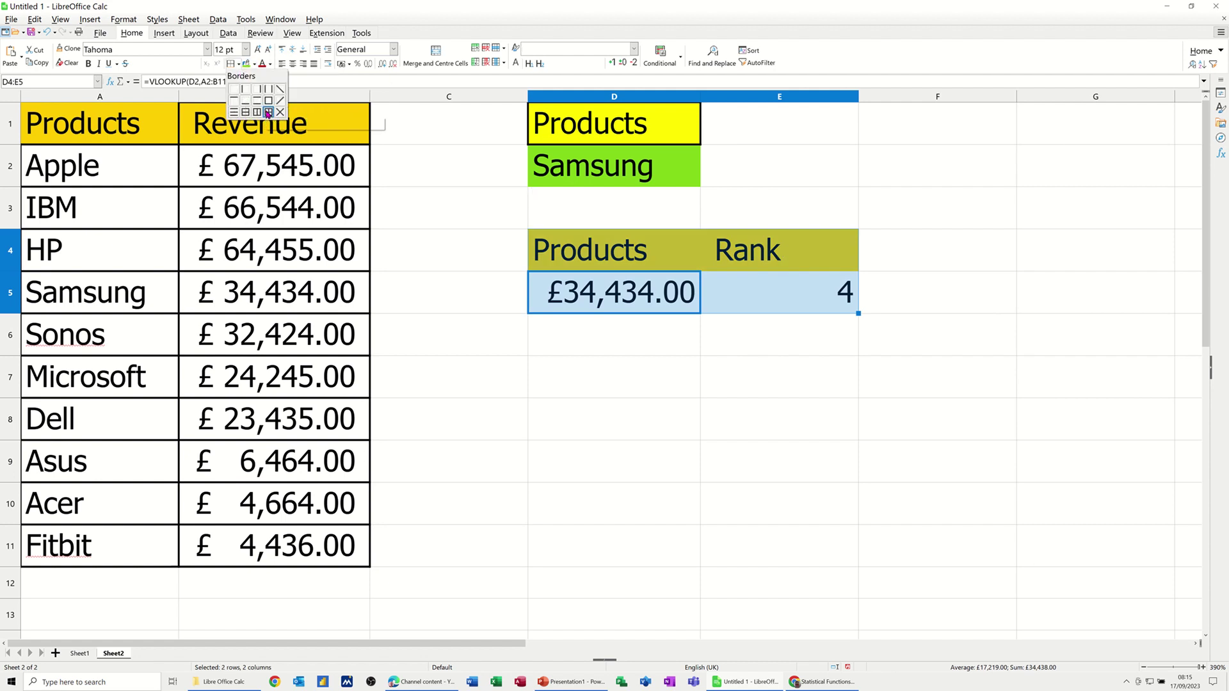
left_click(268, 112)
left_click(623, 163)
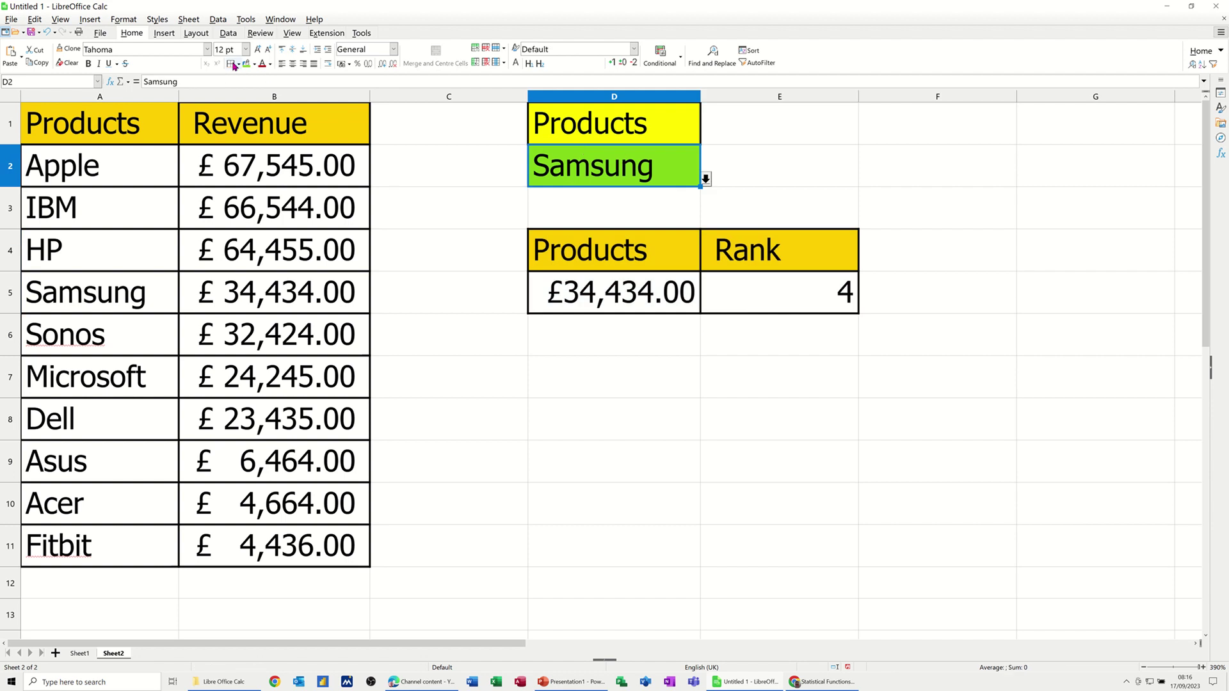
left_click(237, 64)
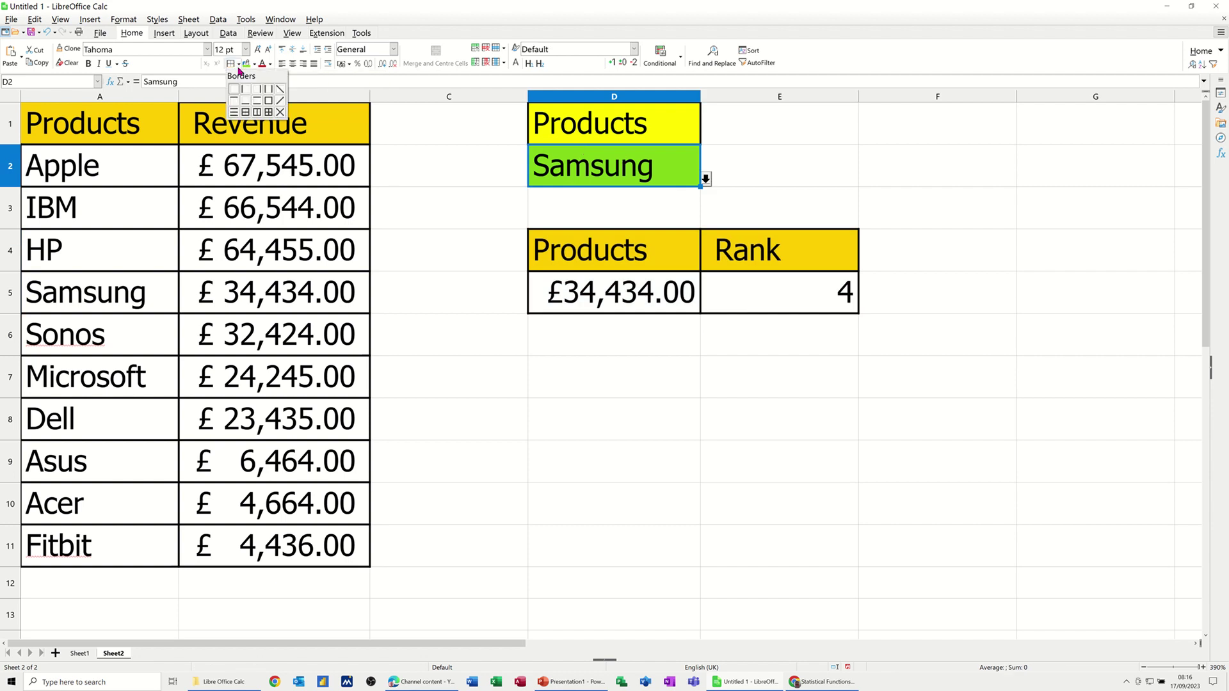
left_click(268, 113)
left_click(727, 295)
left_click(658, 296)
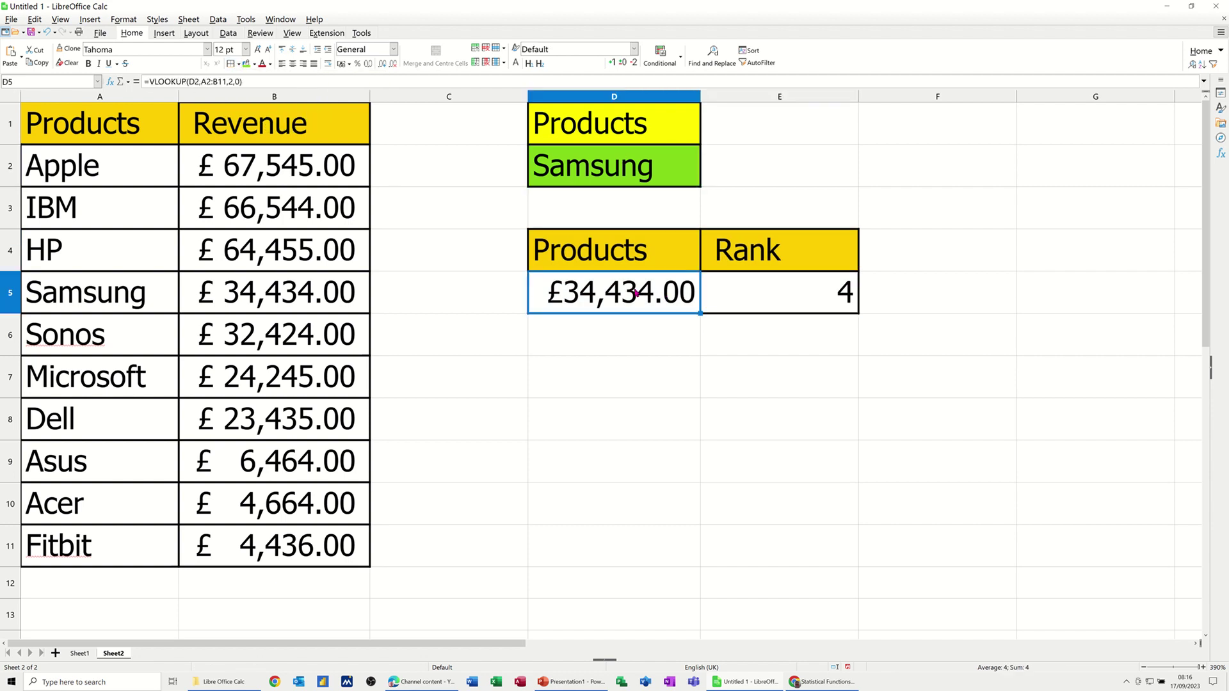
- Test the lookup and rank formulas by choosing Dell, IBM and Asus in turn from the drop-down list in D2
left_click(639, 180)
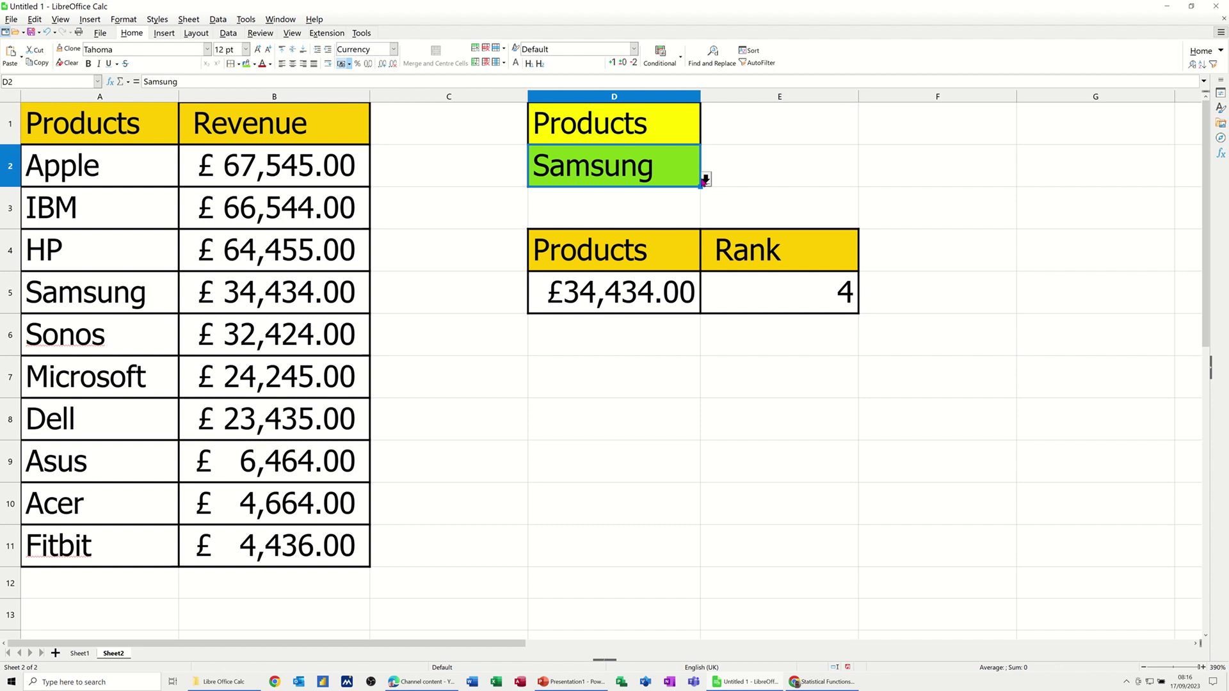
left_click(705, 179)
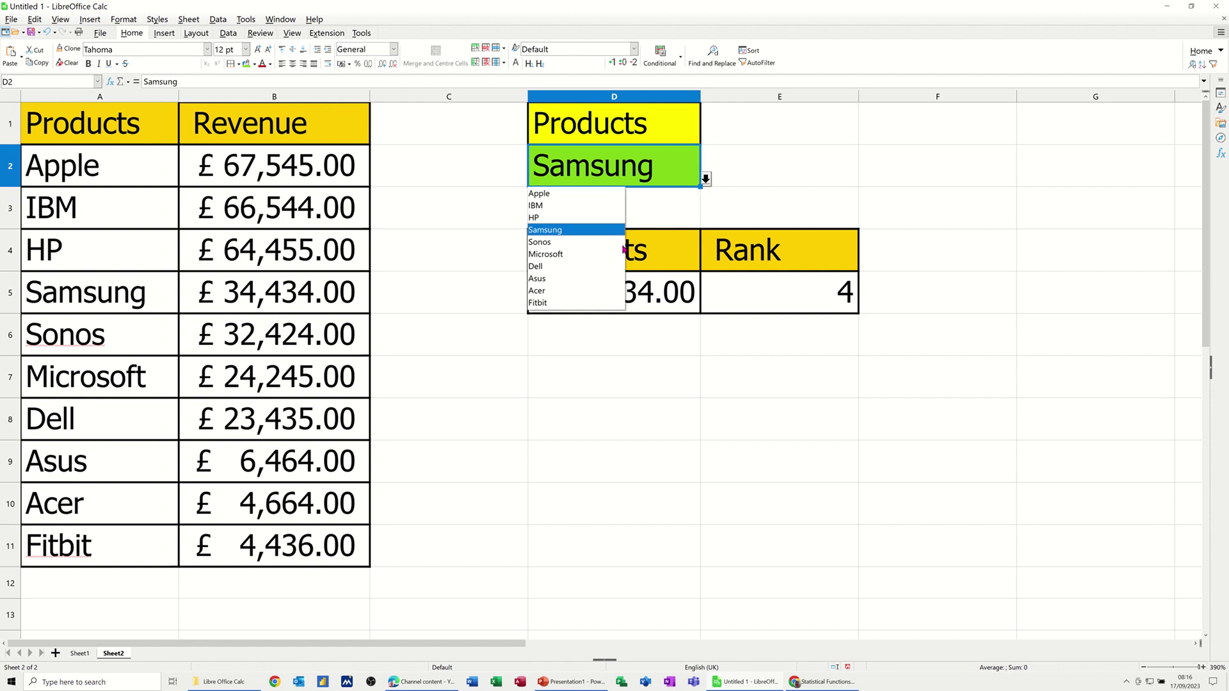
left_click(554, 268)
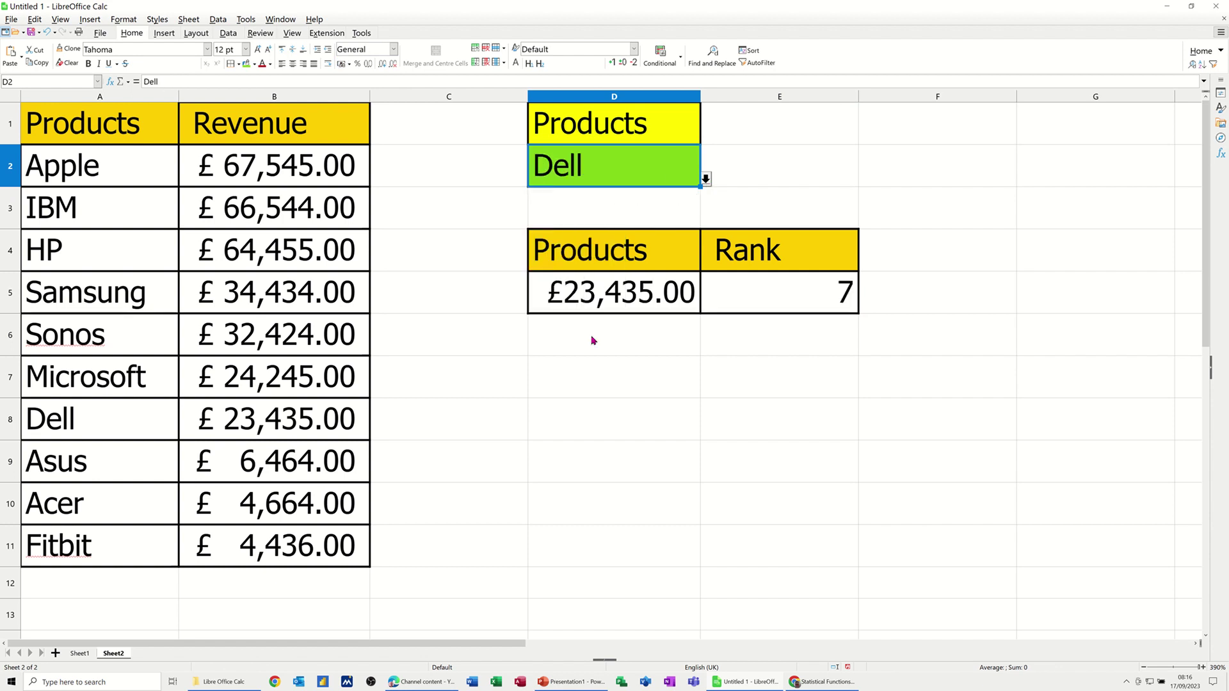
left_click(705, 179)
left_click(554, 207)
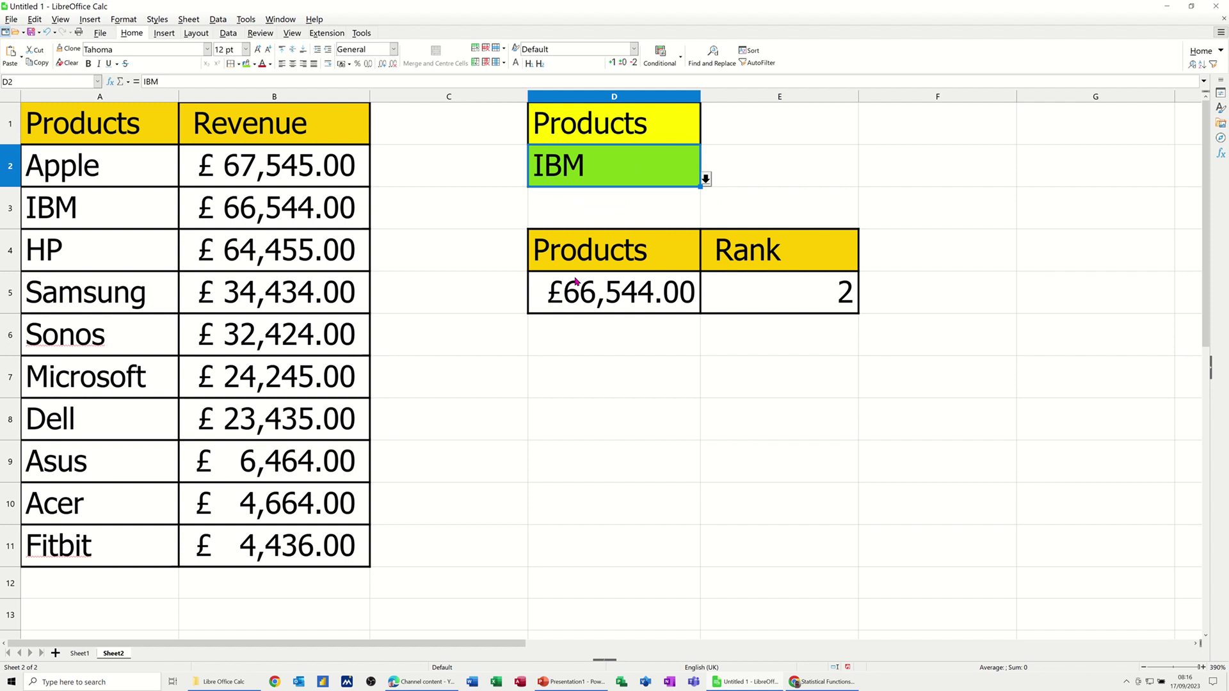
left_click(706, 178)
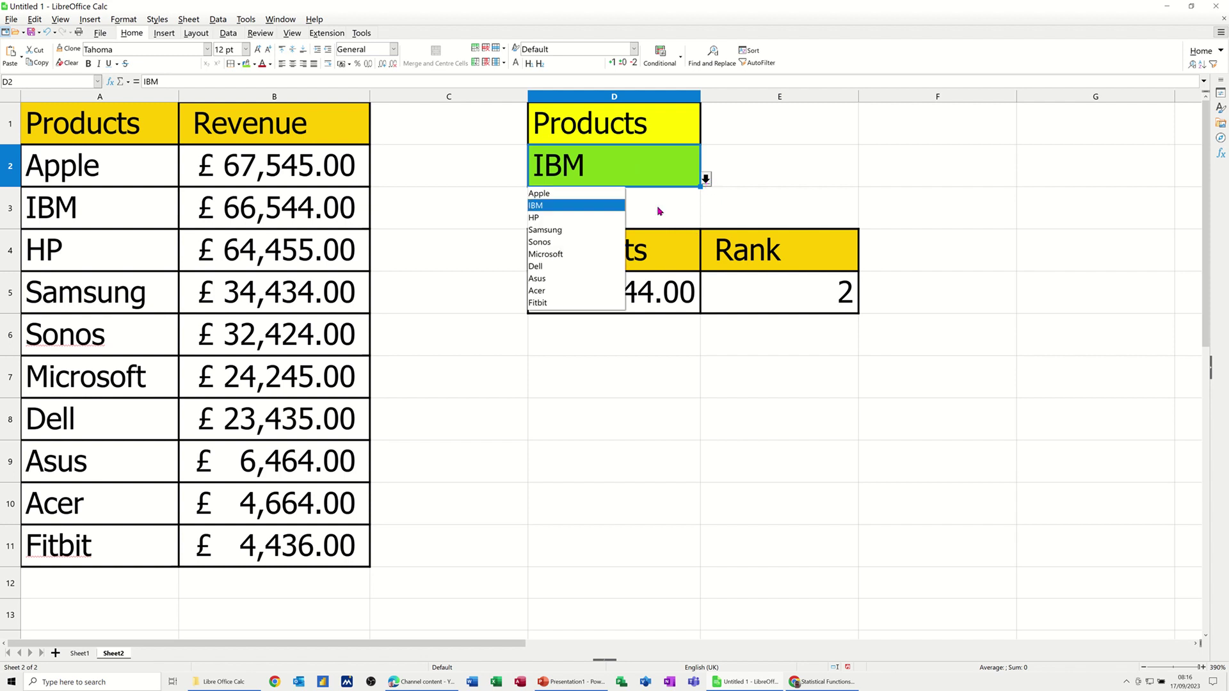
left_click(553, 279)
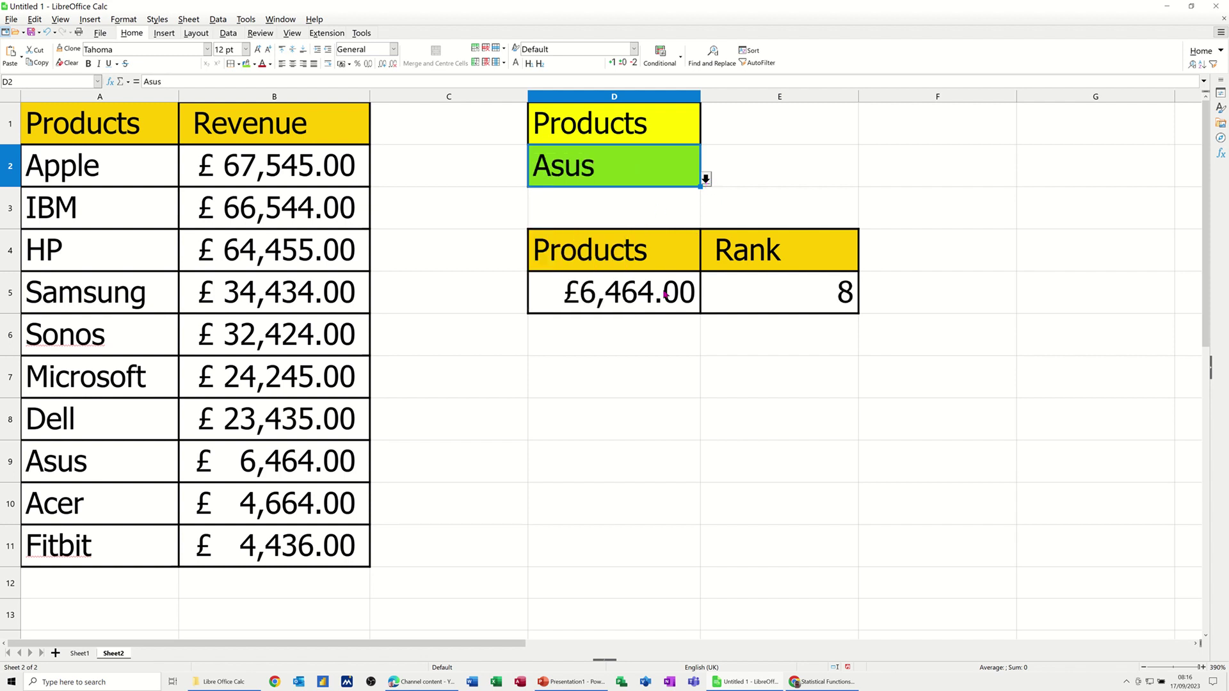